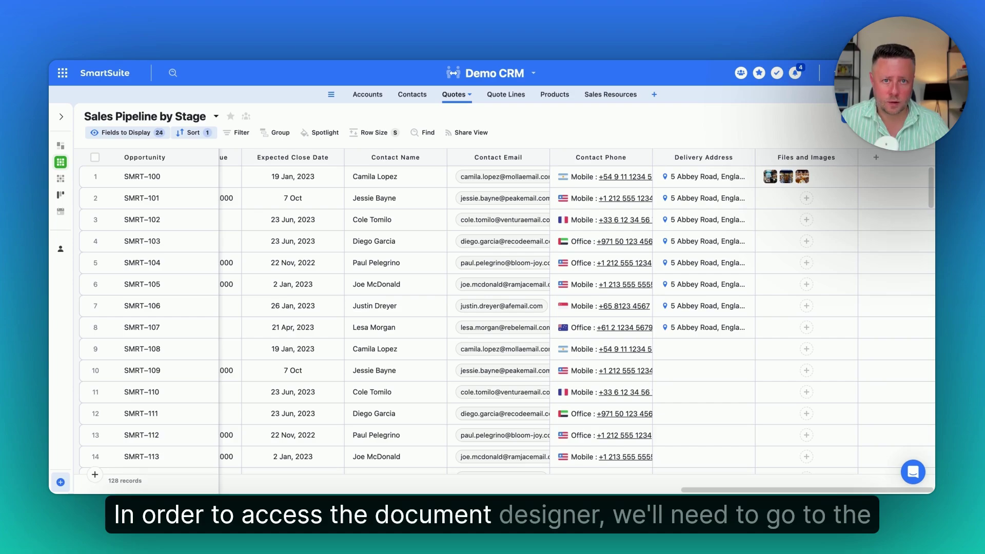
Open the Quotes table's dropdown menu in the Demo CRM.
left_click(471, 96)
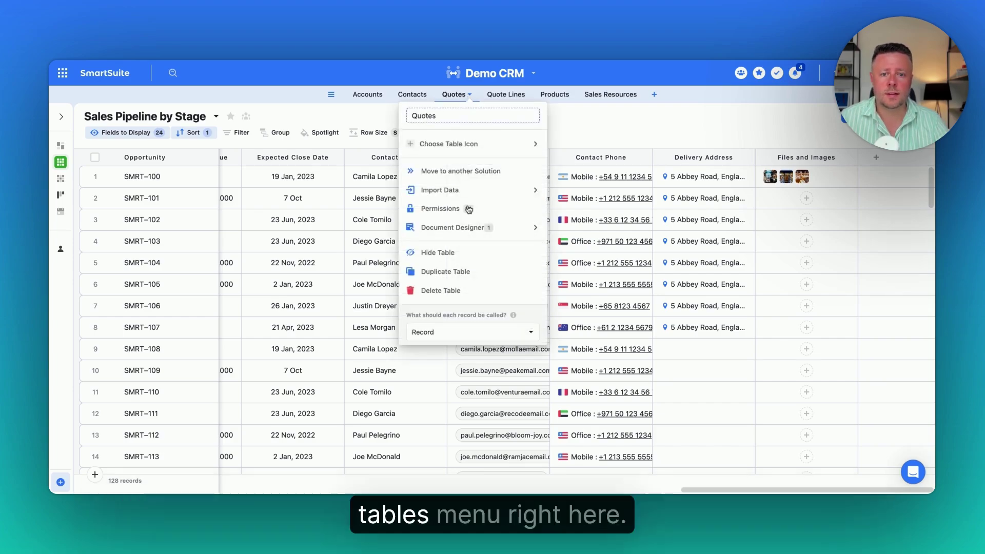
Open Opportunity Template from the Document Designer submenu.
mouse_move(451, 228)
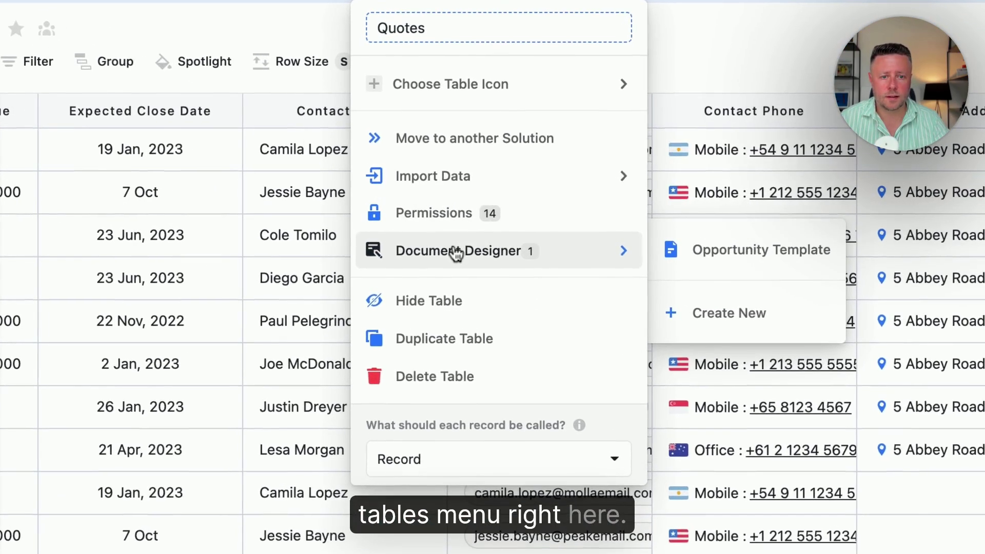
left_click(748, 250)
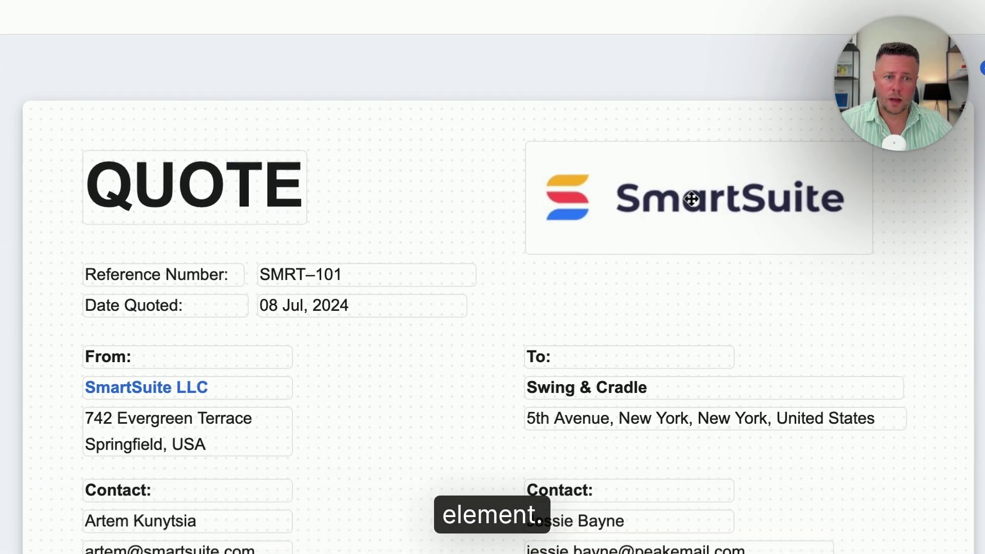
left_click(691, 200)
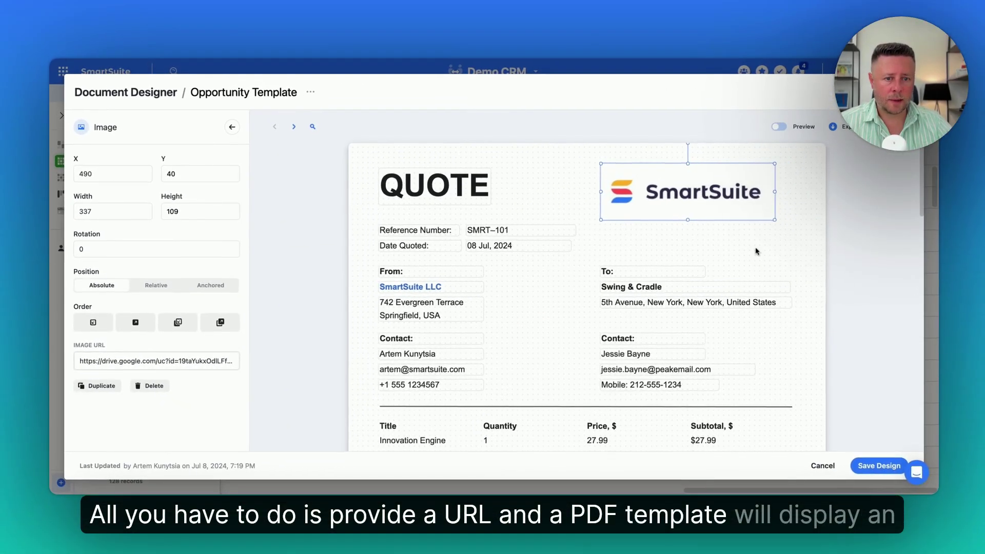
left_click(117, 364)
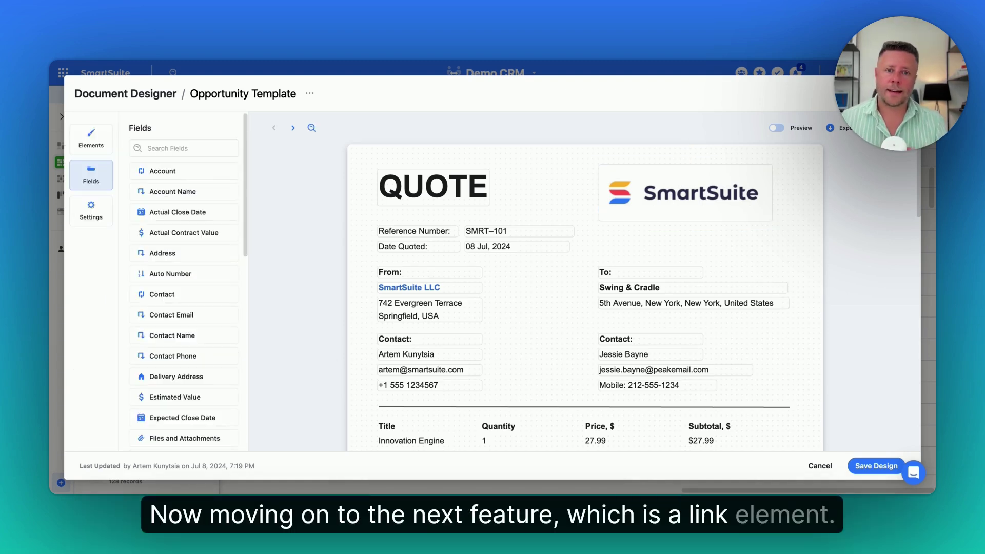
left_click(420, 288)
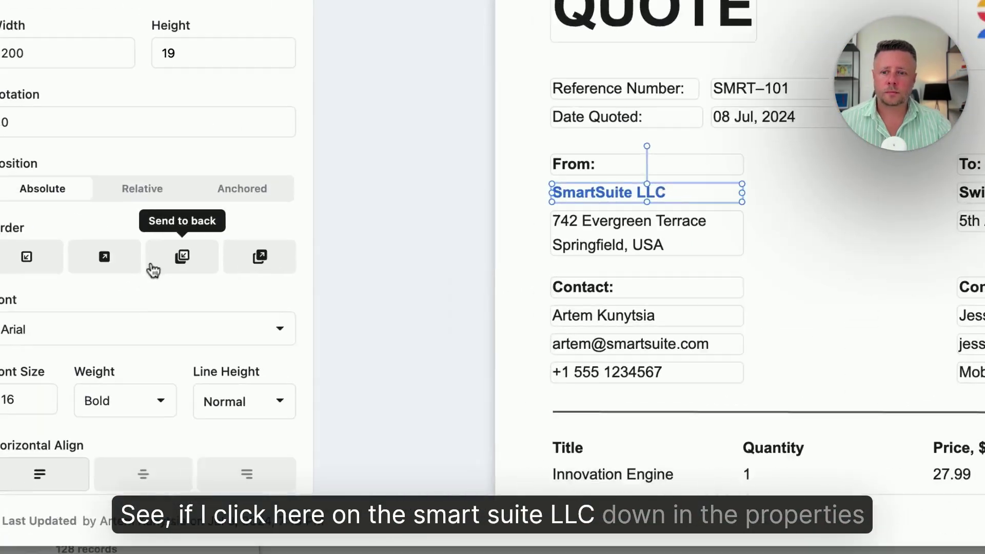
scroll(153, 271, "down", 10)
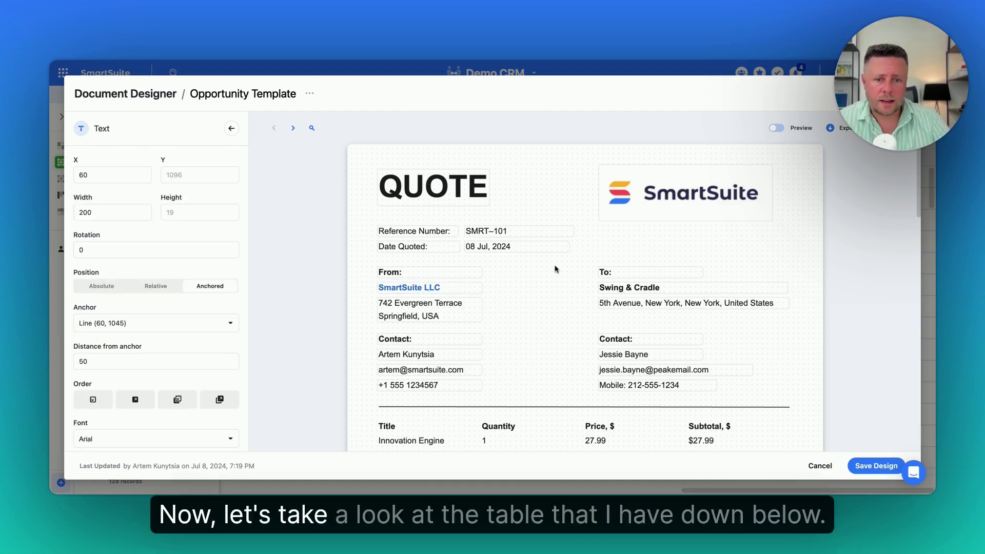
Page through quote records in the preview, ending on the eight-item $1,268.62 quote.
scroll(463, 237, "down", 5)
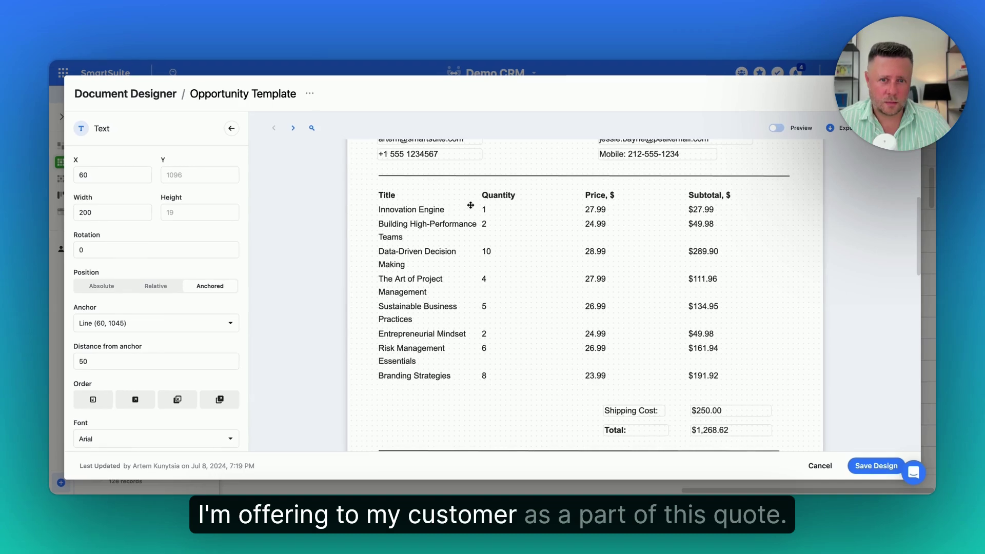
left_click(293, 127)
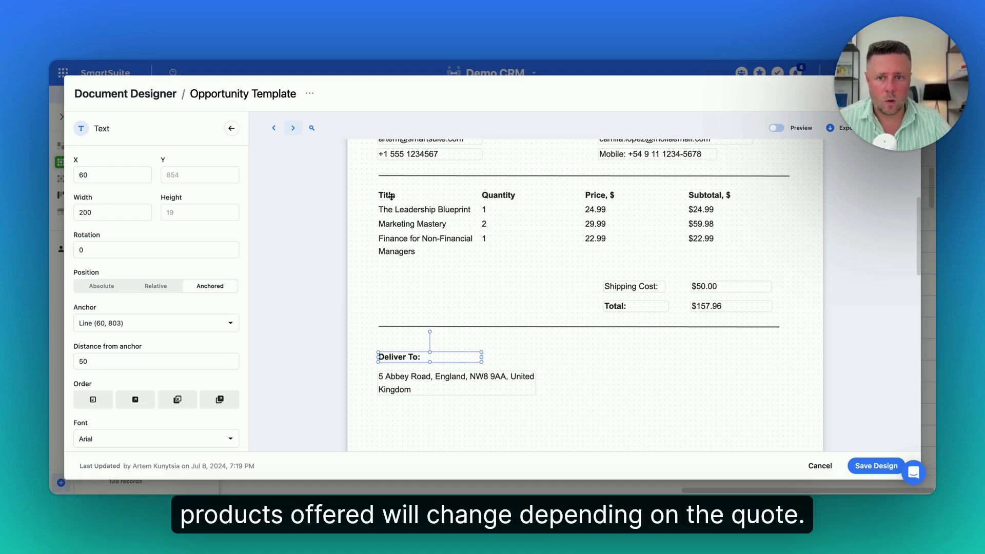
left_click(275, 131)
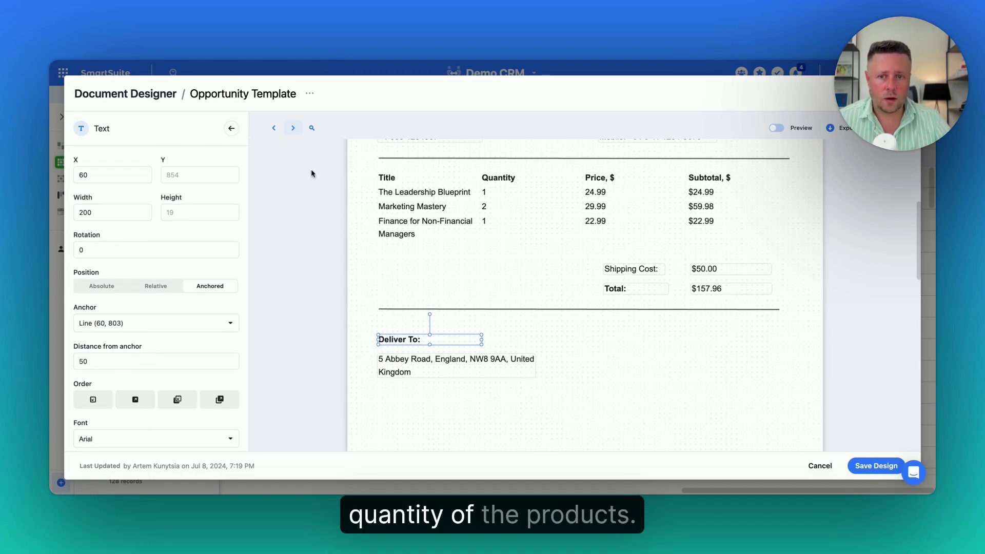
left_click(274, 128)
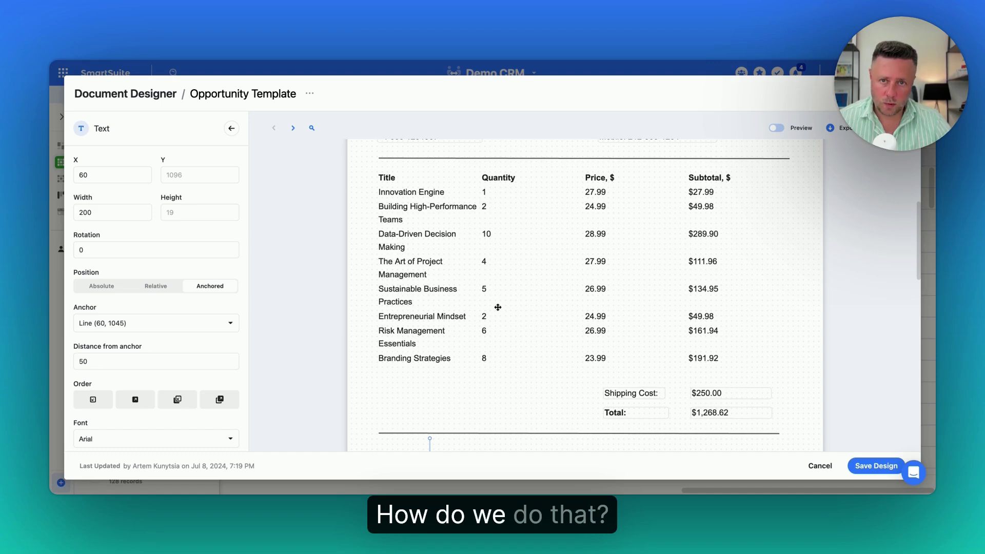
Select the 'Shipping Cost:' label and open its Anchor dropdown.
left_click(627, 391)
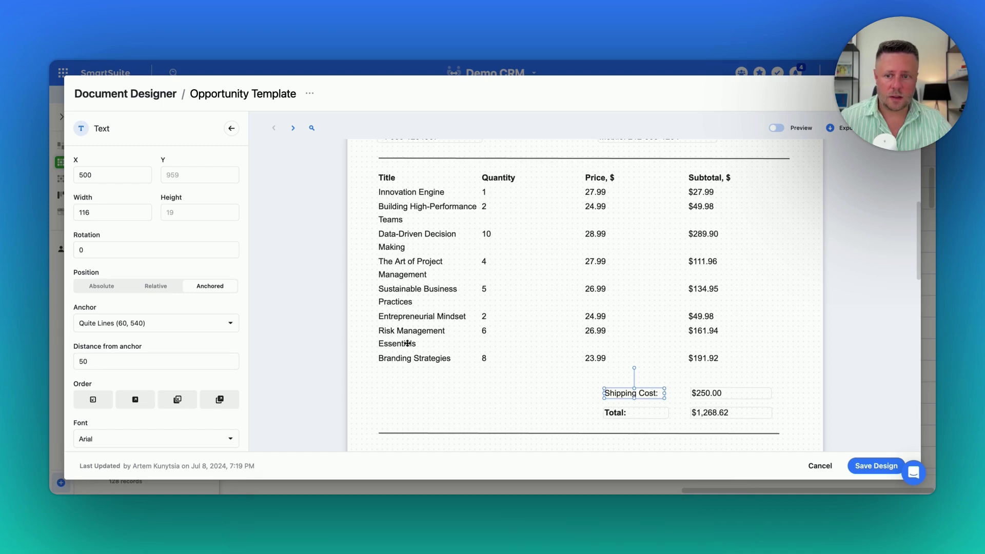
left_click(165, 326)
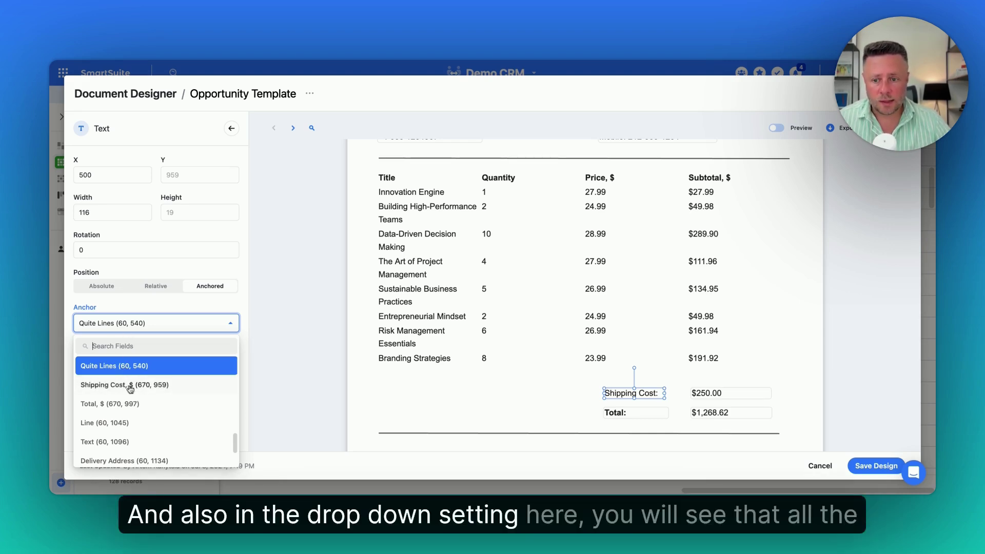
Scroll through the anchor list and close it, keeping Quite Lines as the anchor.
scroll(145, 423, "up", 5)
scroll(149, 427, "up", 4)
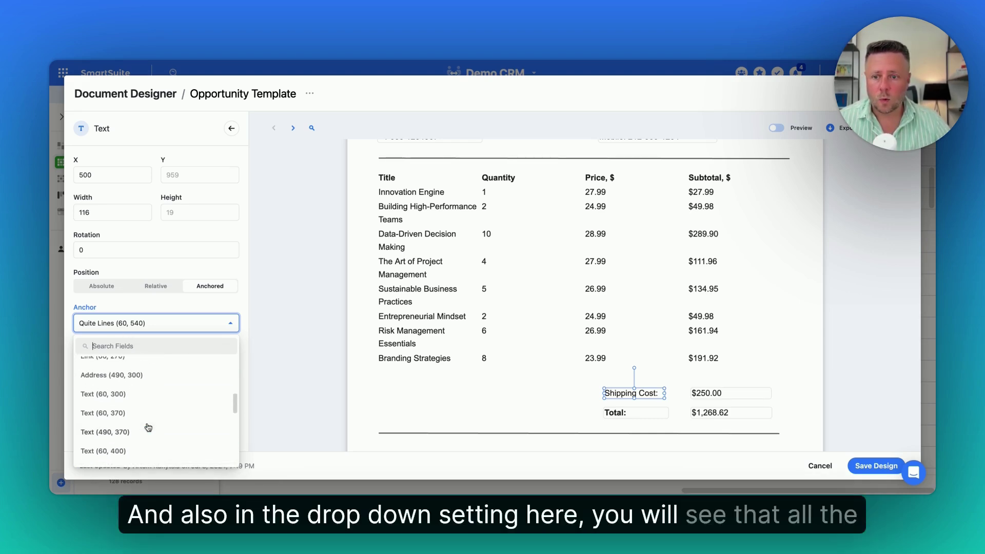
scroll(120, 375, "up", 3)
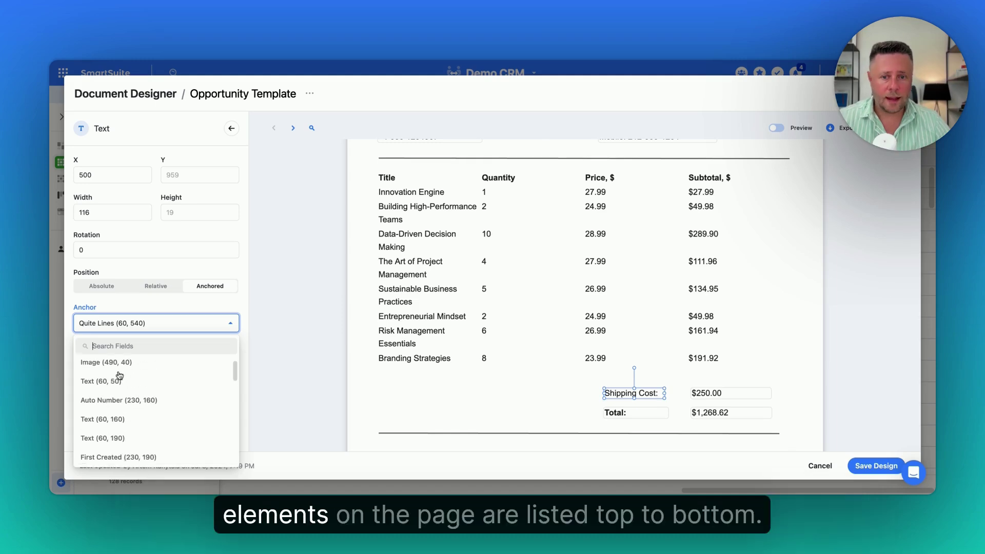
scroll(358, 261, "up", 5)
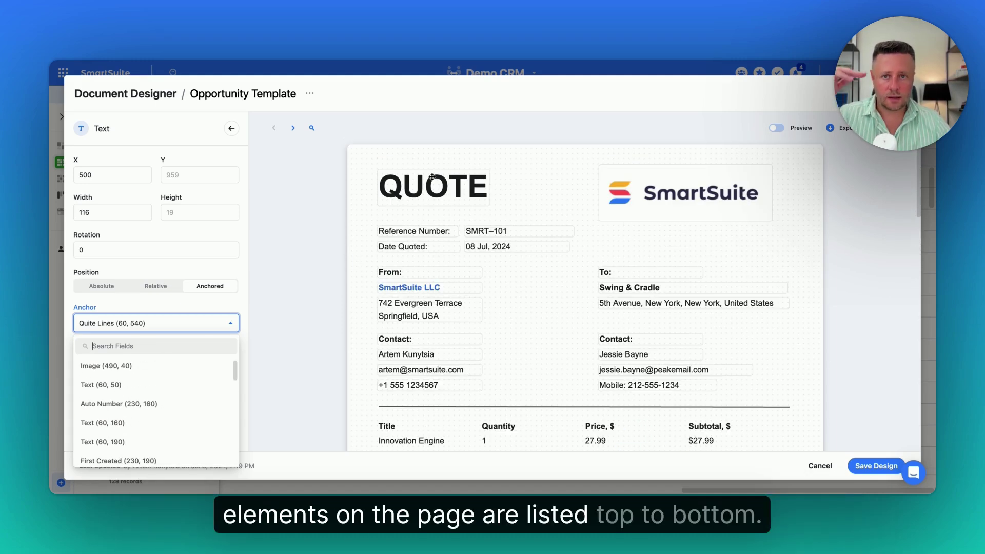
scroll(128, 380, "down", 1)
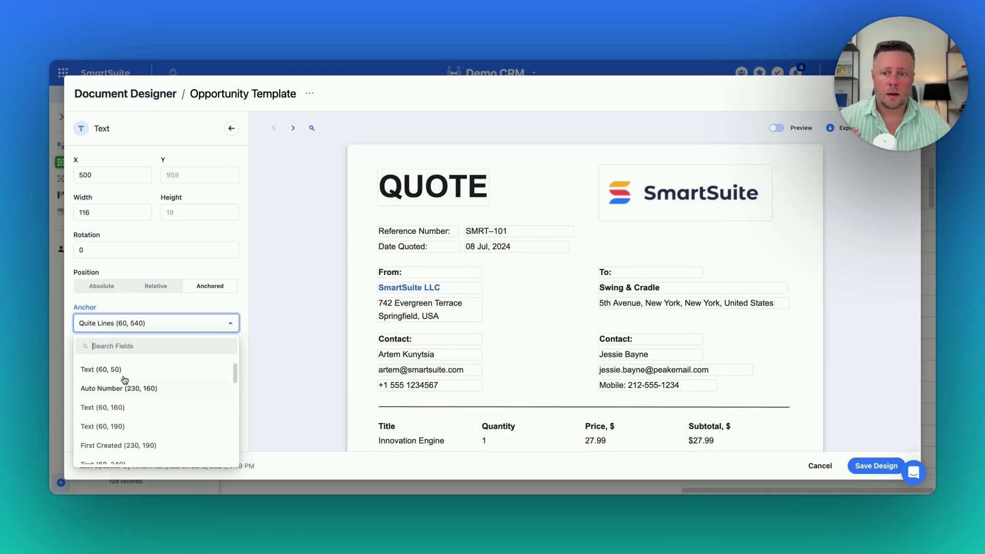
scroll(115, 376, "down", 3)
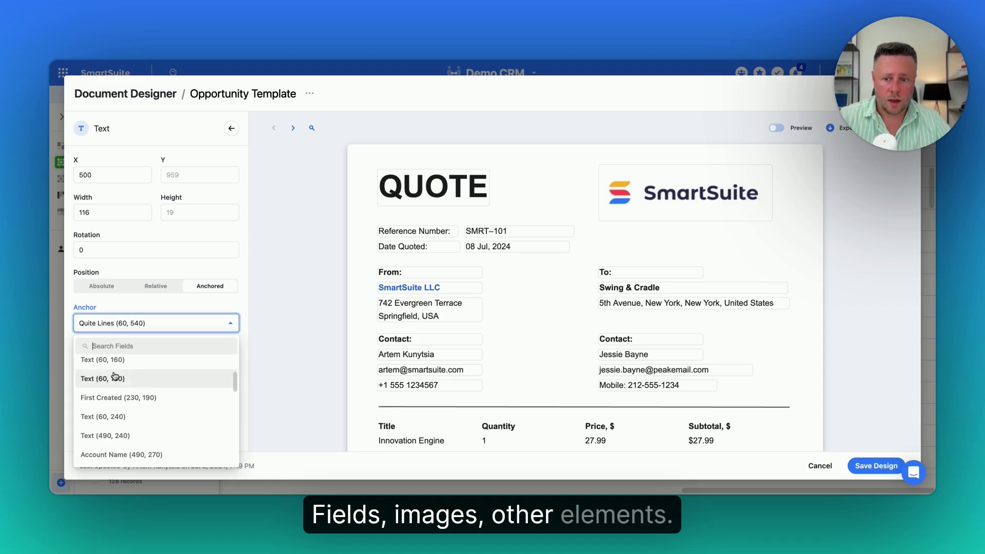
scroll(110, 384, "up", 1)
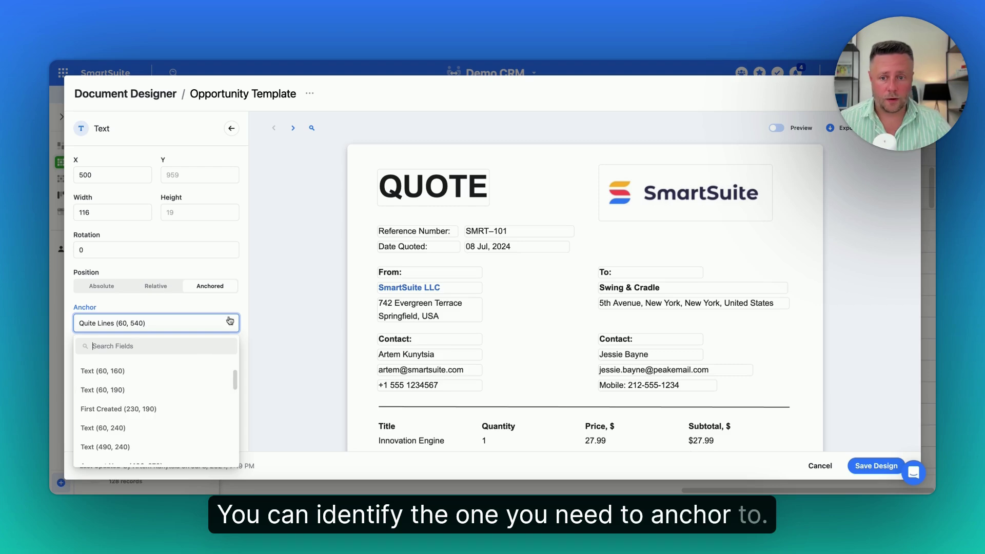
left_click(240, 304)
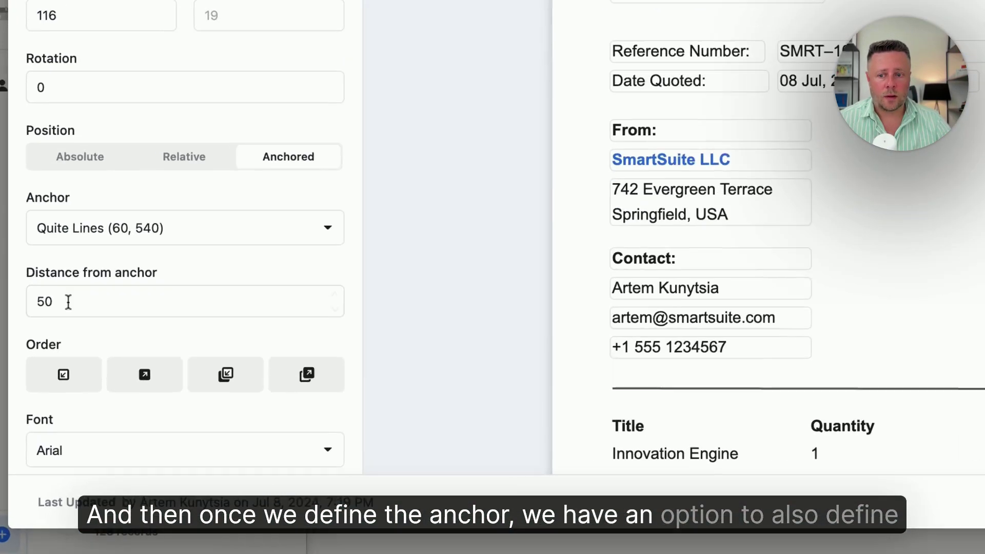
left_click(49, 297)
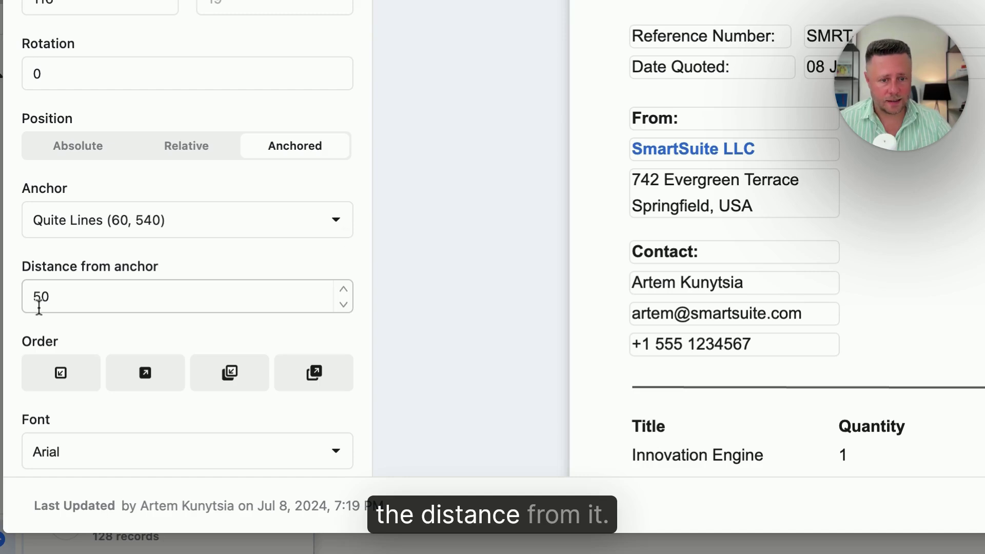
left_click(965, 236)
scroll(965, 236, "down", 10)
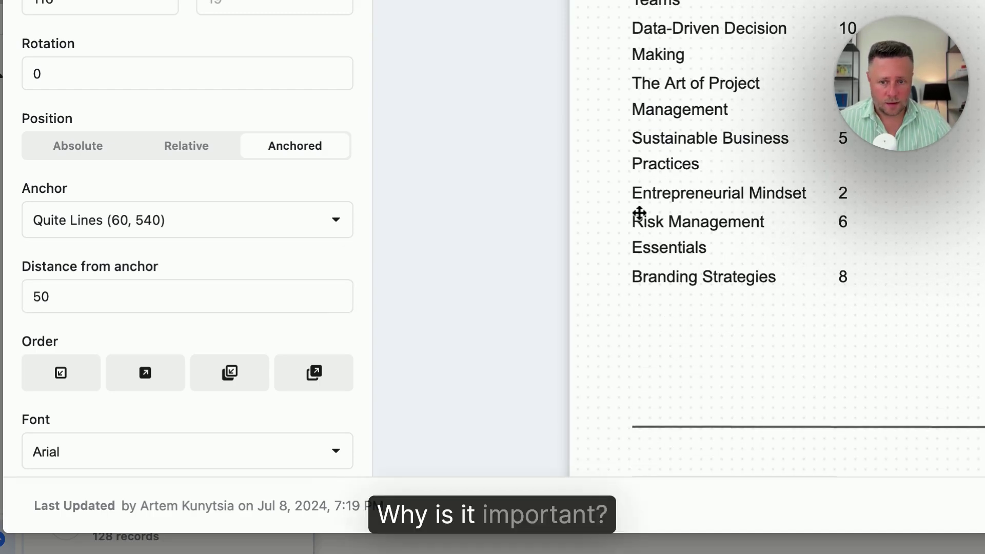
double_click(64, 296)
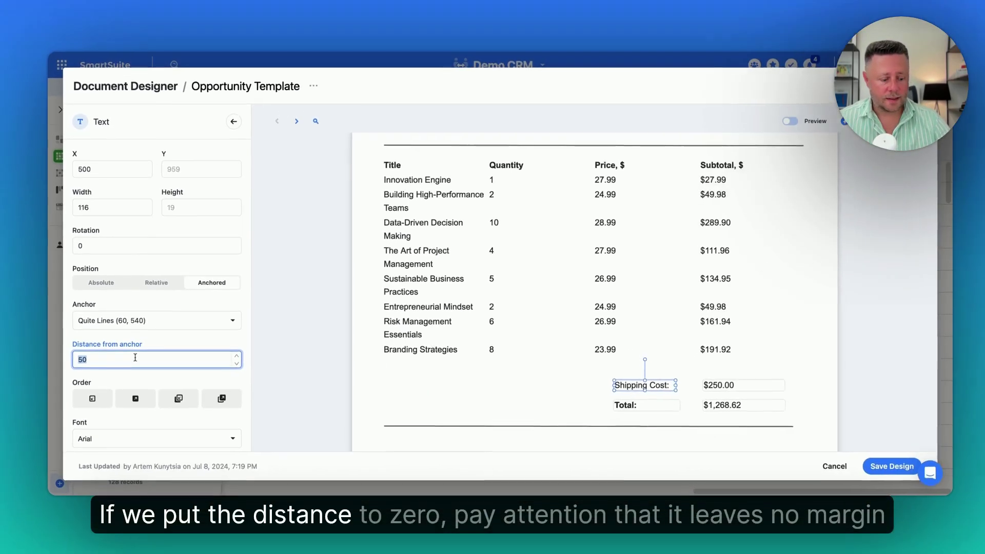
type("0")
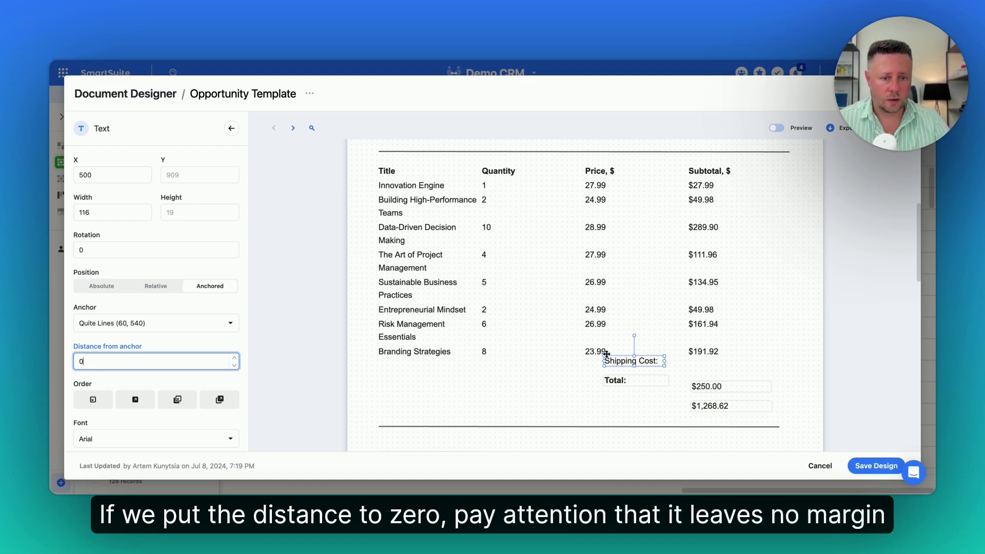
key("BackSpace")
type("50")
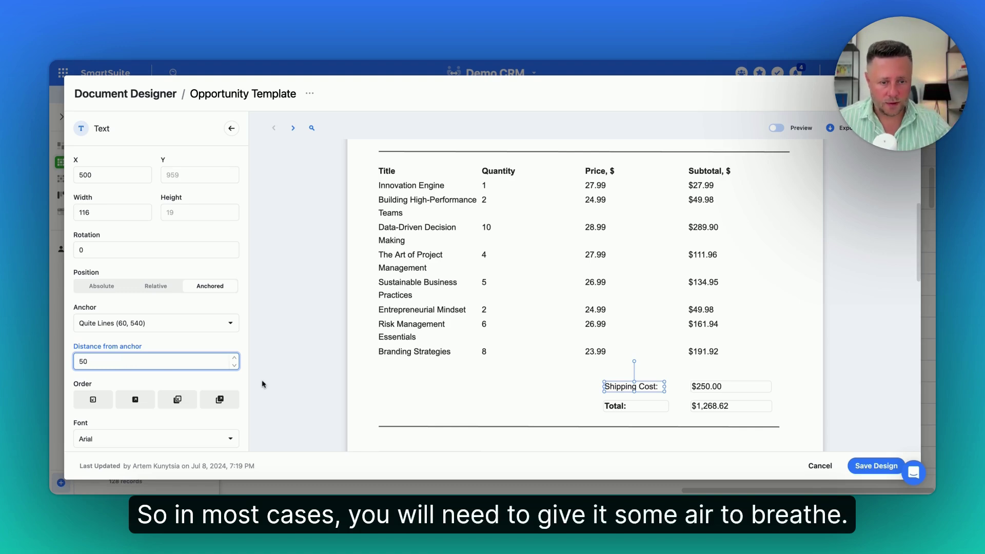
left_click(703, 387)
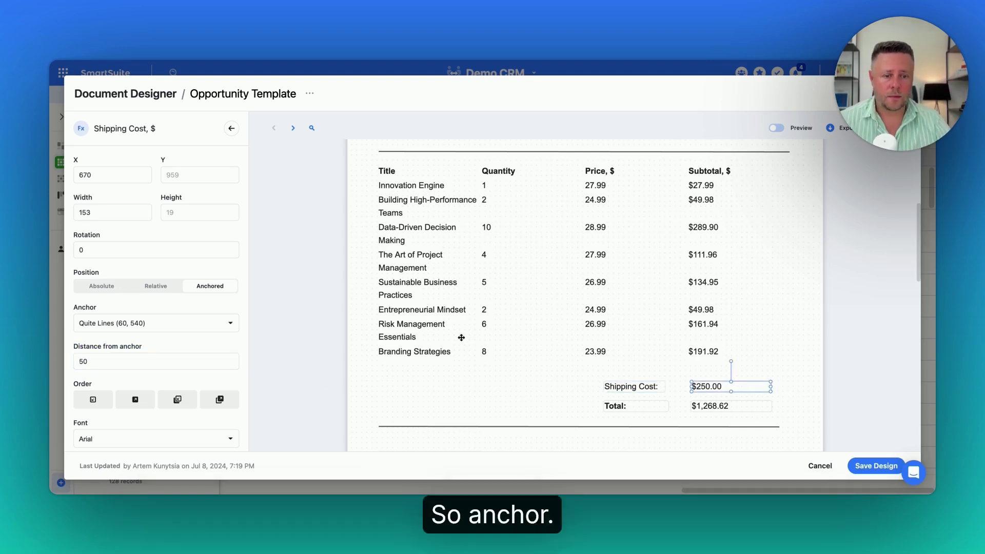
Check the anchors of the Total label, $1,268.62 field, divider line and Deliver To label, then deselect.
scroll(580, 359, "down", 1)
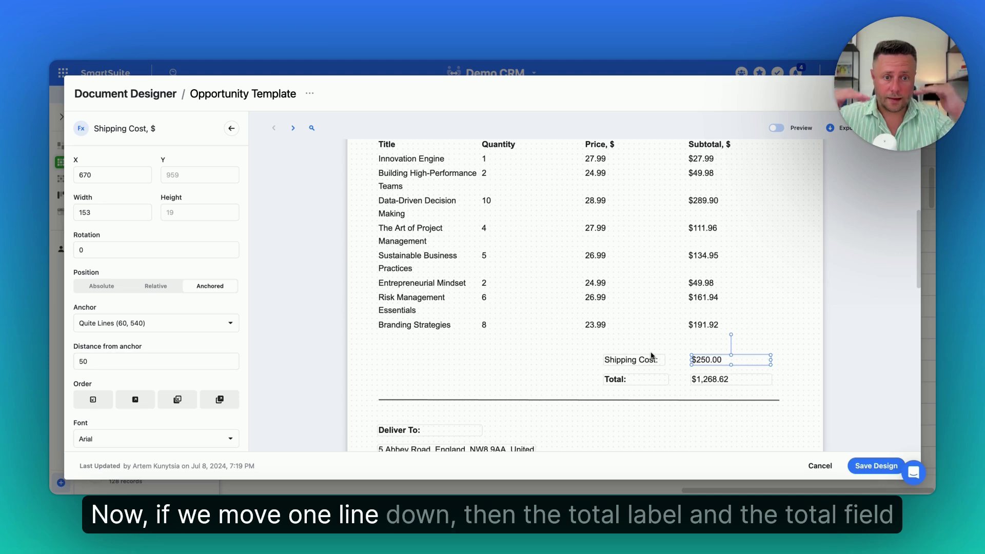
left_click(628, 381)
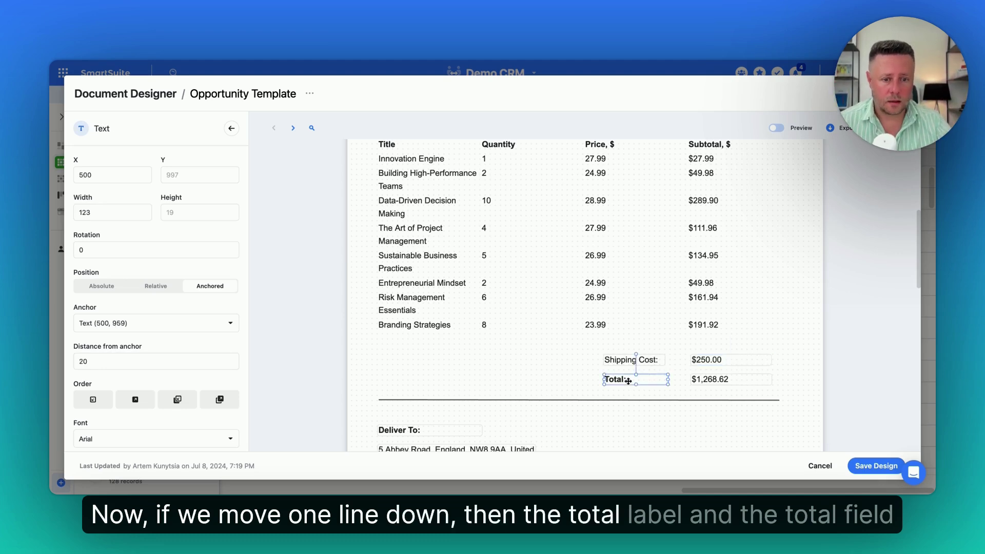
left_click(714, 381)
left_click(652, 382)
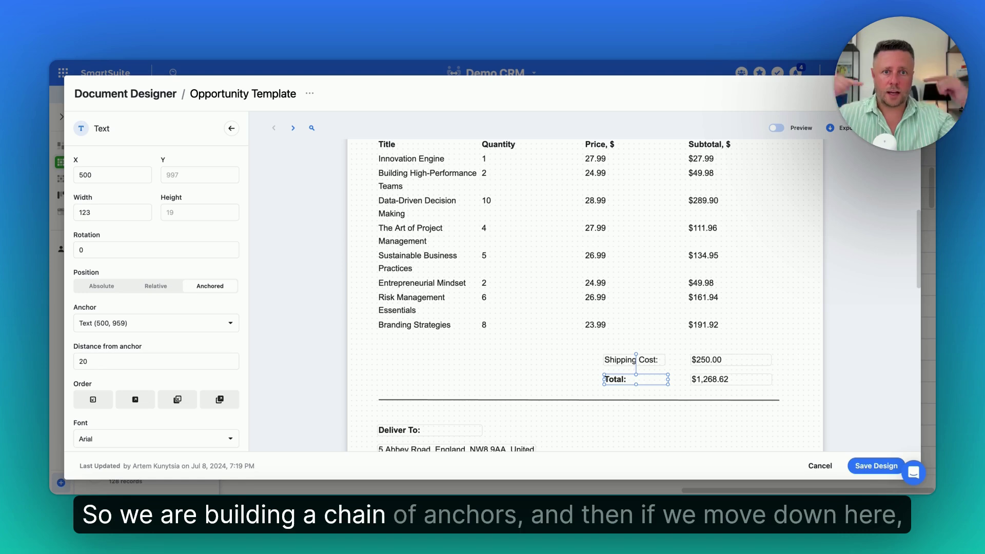
scroll(589, 416, "down", 2)
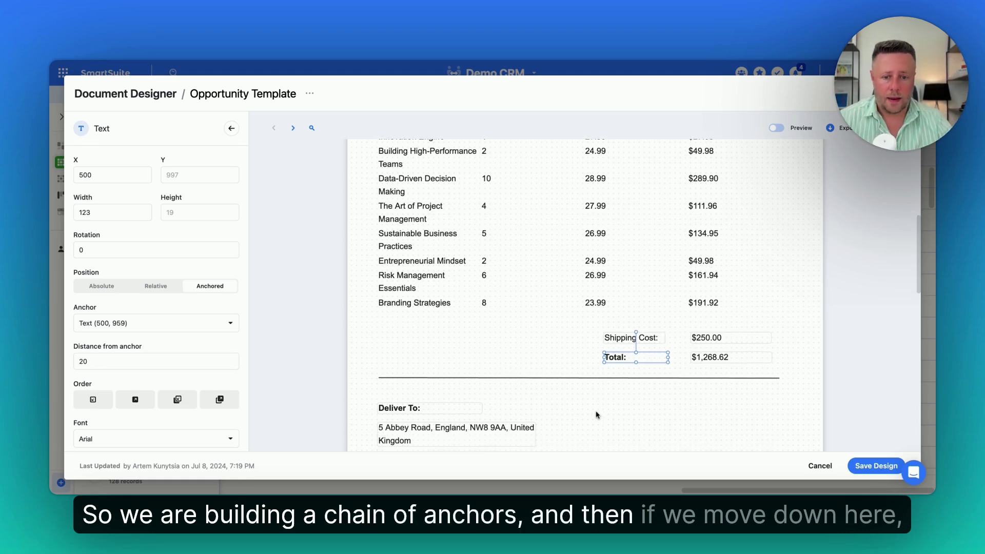
left_click(456, 358)
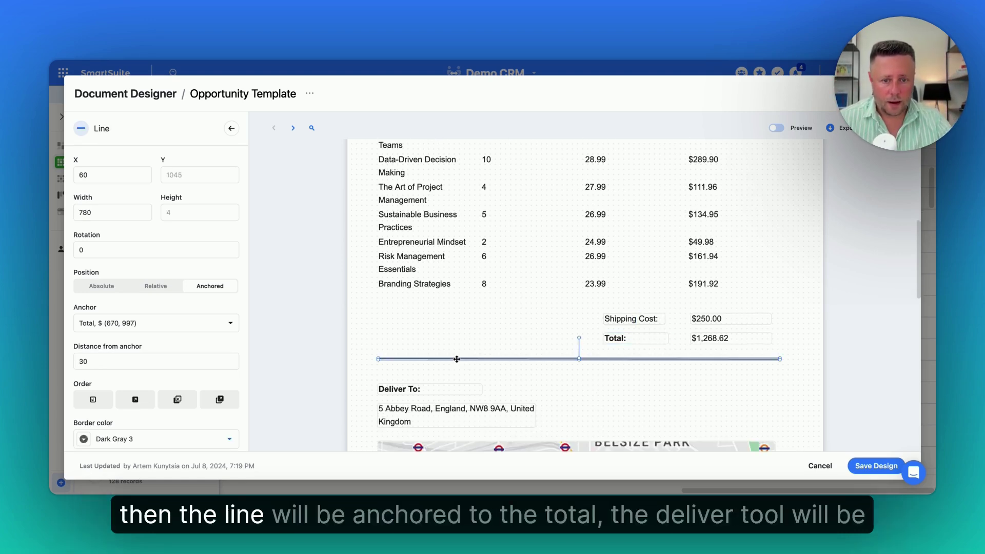
left_click(612, 338)
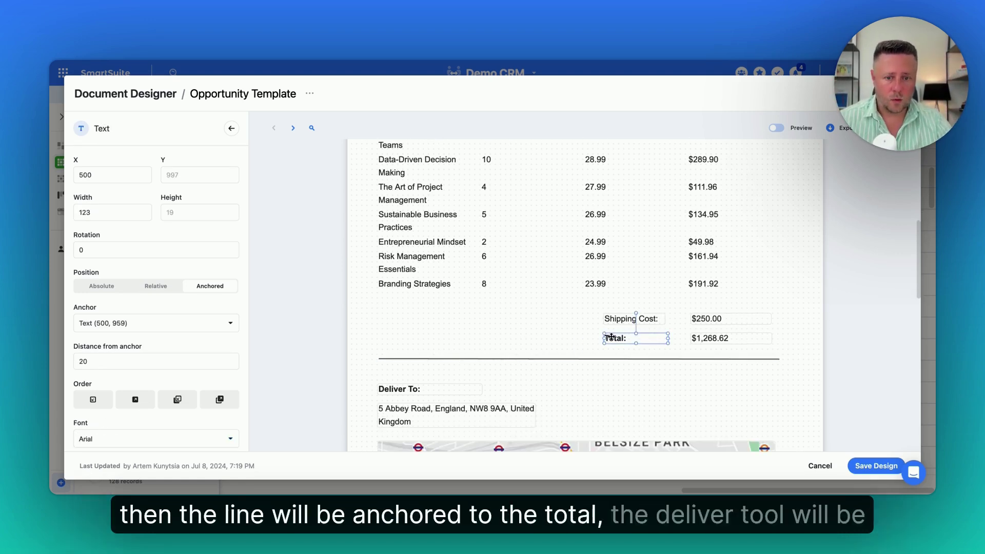
left_click(413, 390)
left_click(513, 382)
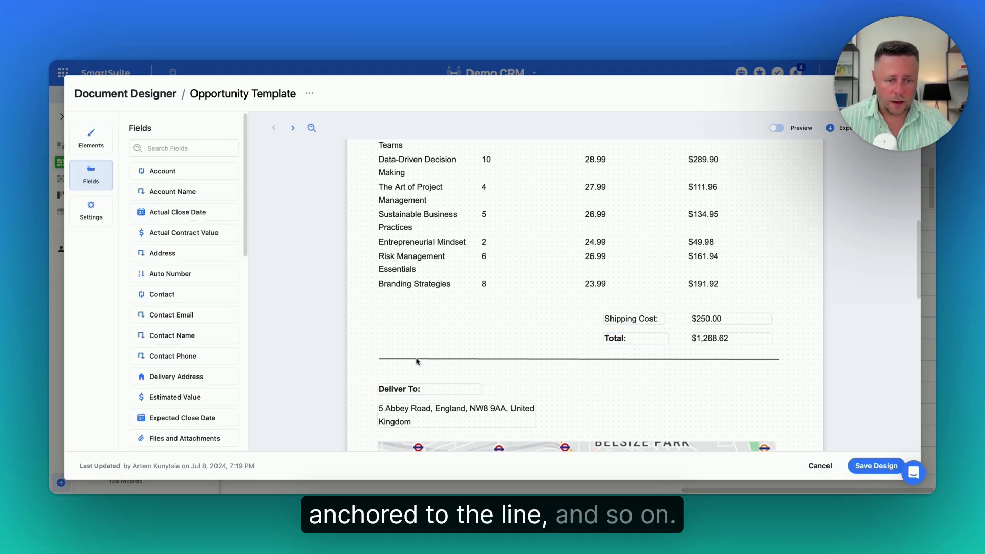
scroll(517, 386, "up", 1)
scroll(517, 386, "up", 3)
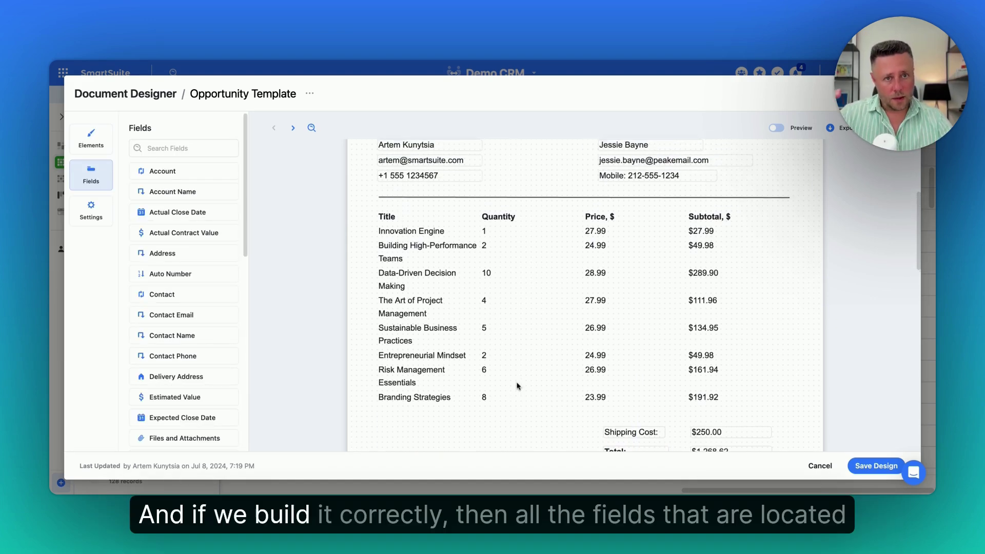
scroll(495, 327, "down", 3)
scroll(494, 327, "up", 2)
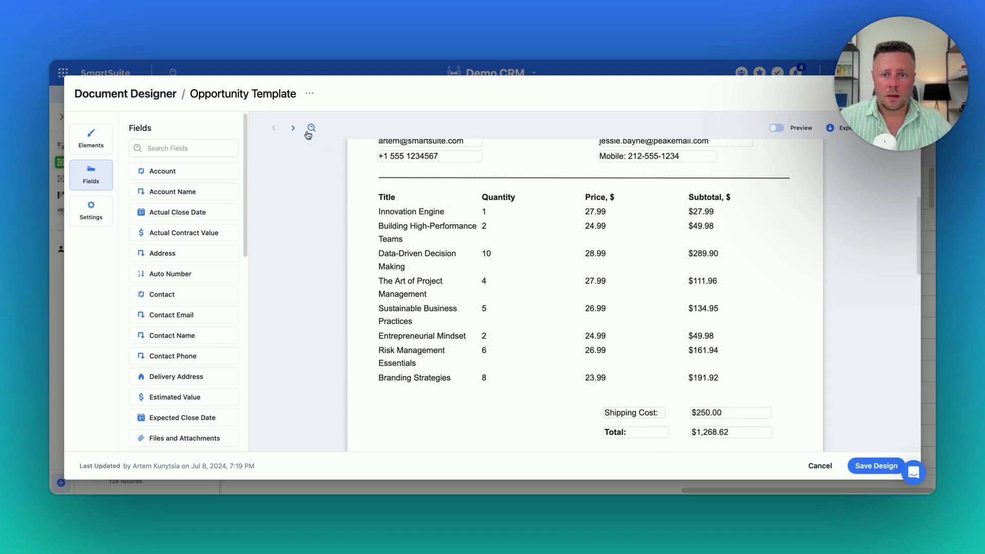
scroll(390, 240, "down", 1)
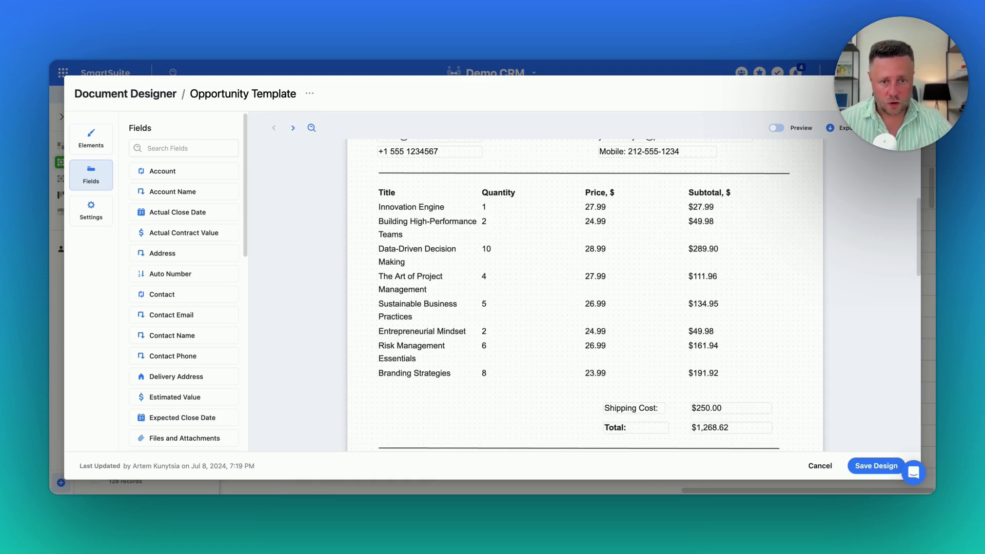
scroll(584, 294, "down", 1)
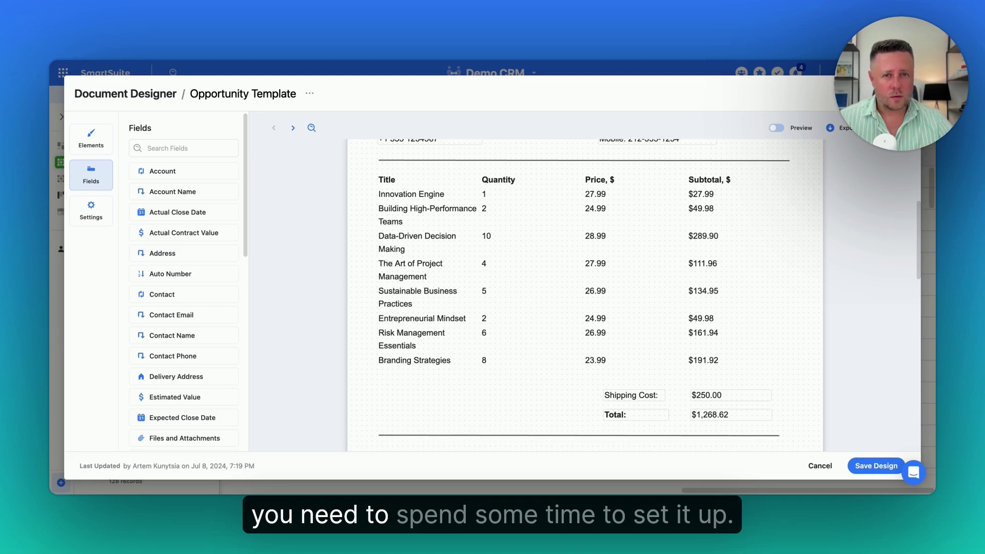
scroll(585, 295, "down", 1)
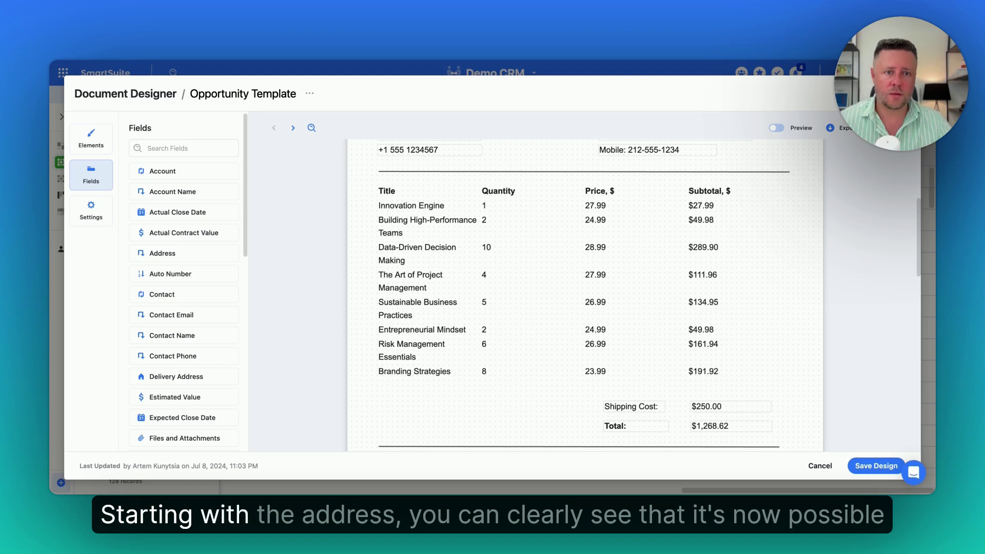
scroll(577, 296, "down", 10)
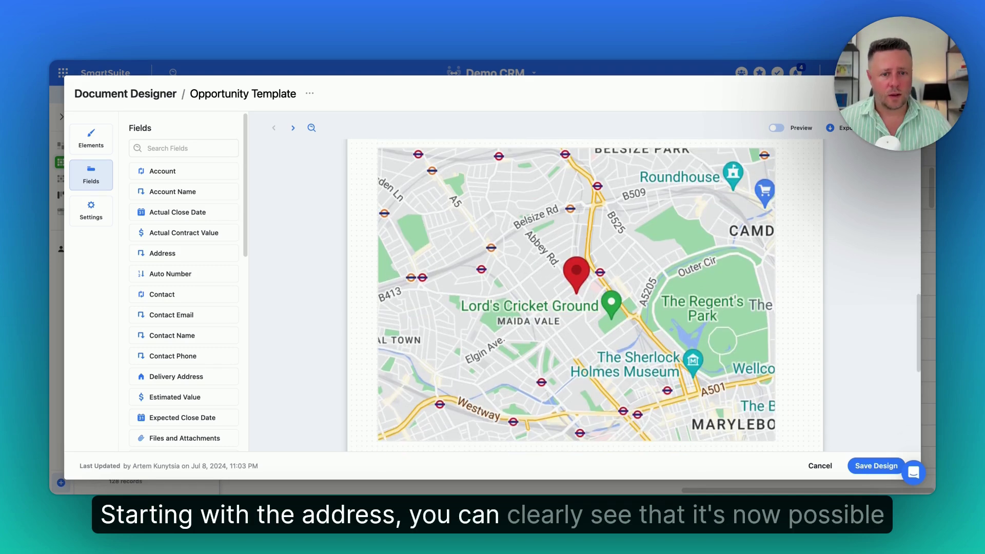
Select the delivery map to review its settings, then deselect and scroll to the image gallery.
scroll(574, 281, "up", 1)
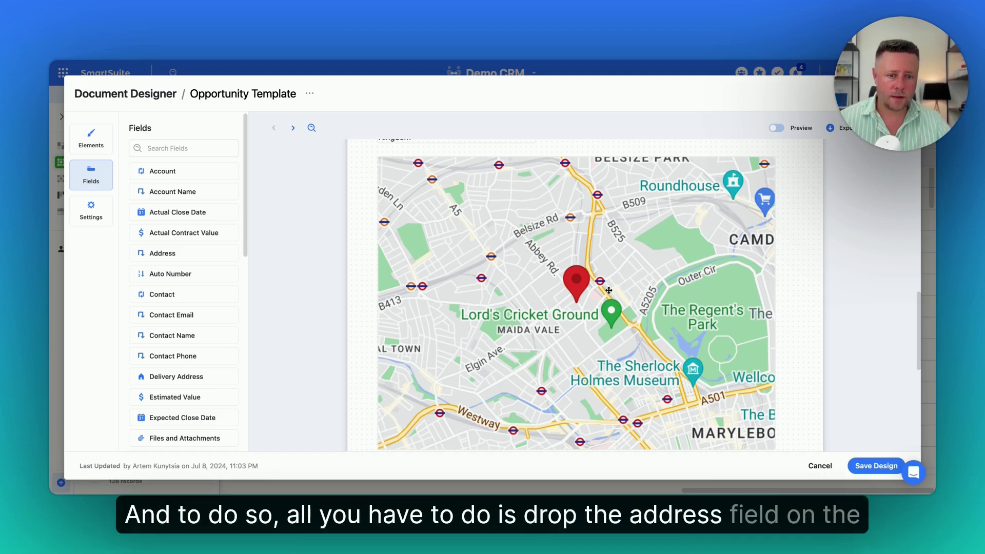
left_click(488, 319)
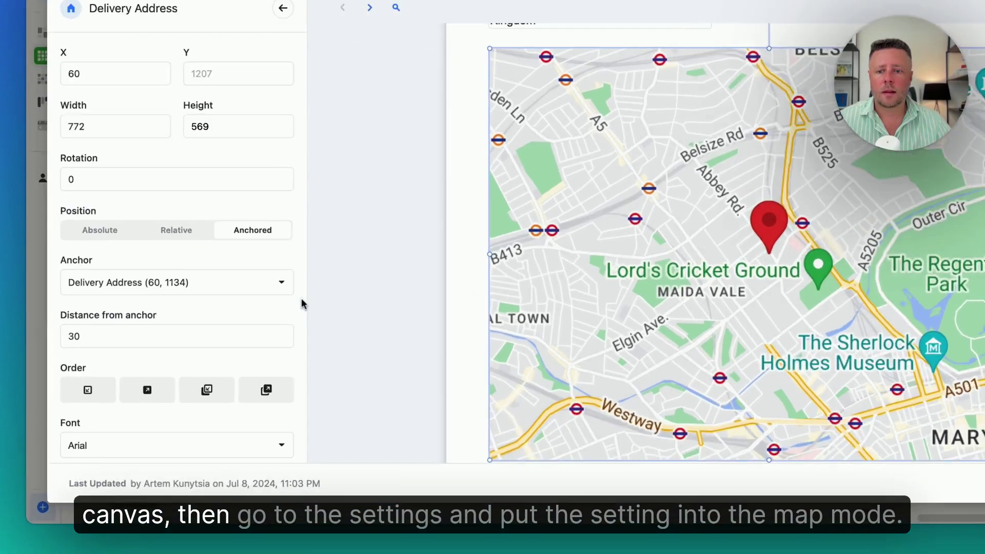
scroll(303, 304, "down", 5)
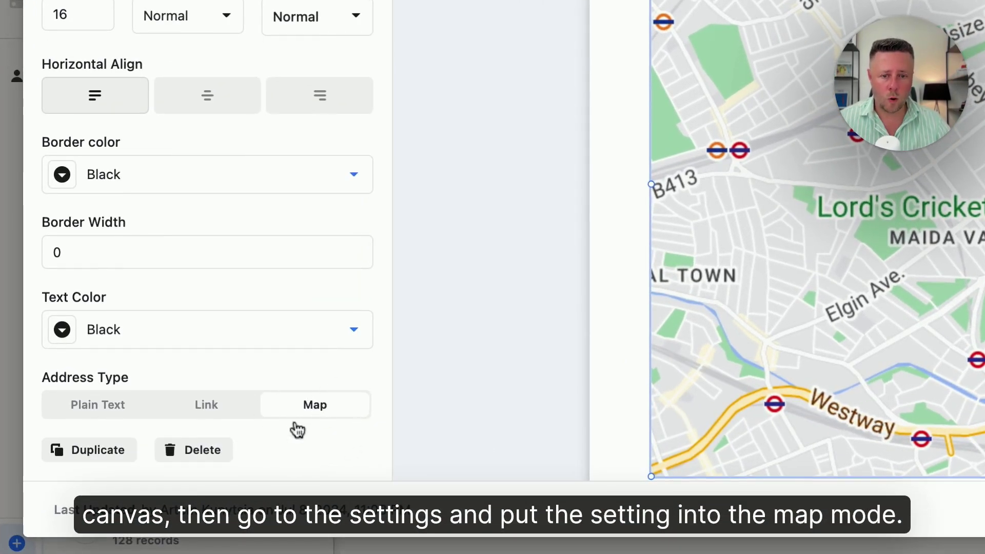
left_click(605, 343)
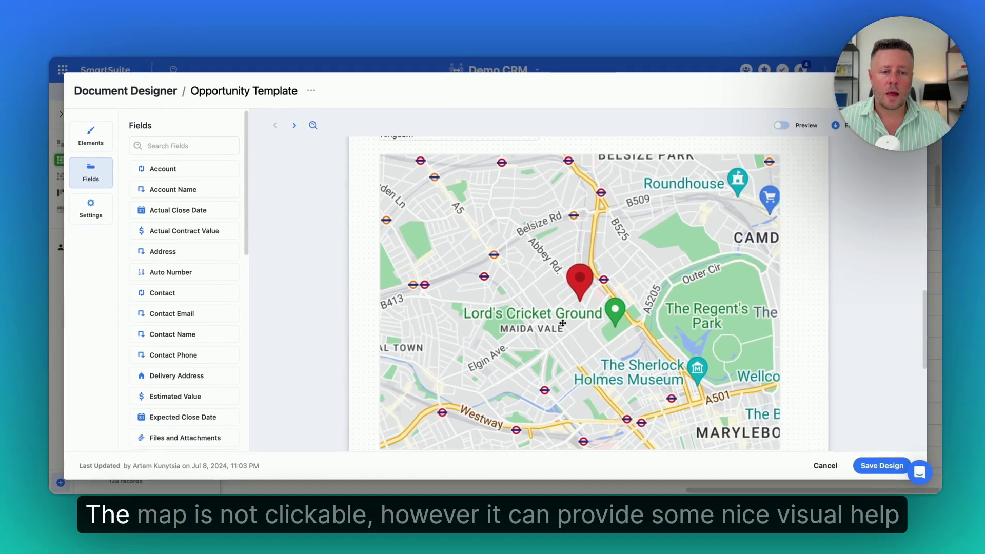
scroll(559, 324, "down", 2)
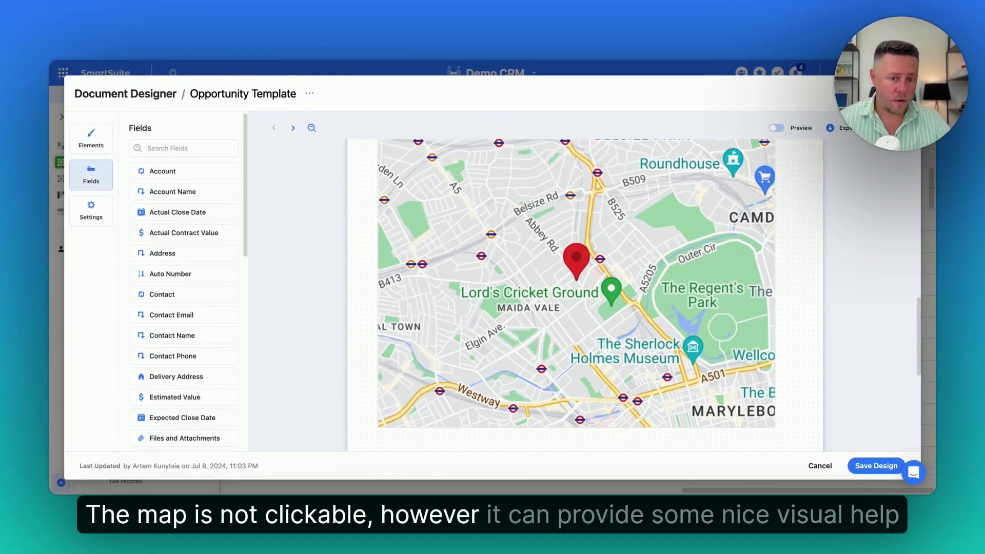
scroll(559, 324, "up", 3)
scroll(577, 304, "down", 1)
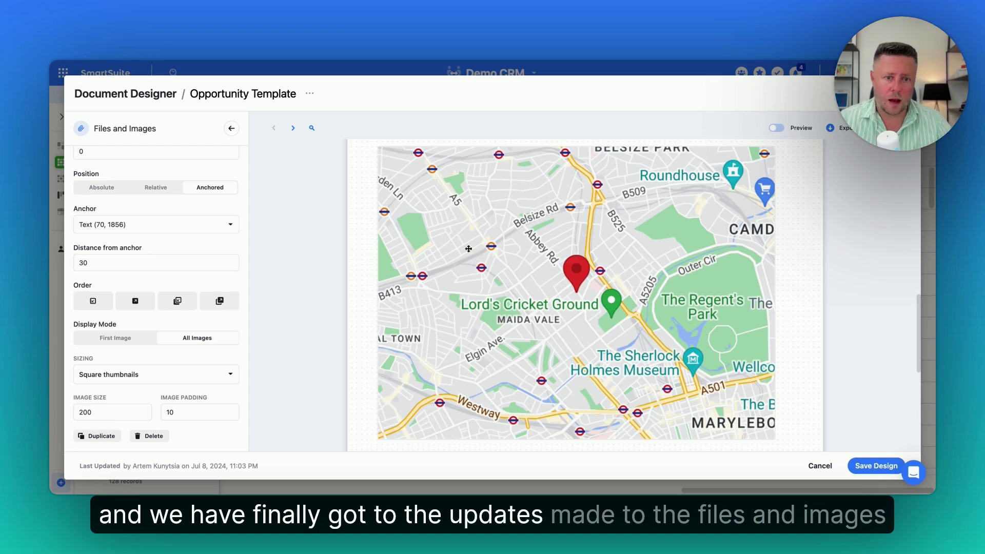
scroll(498, 281, "down", 5)
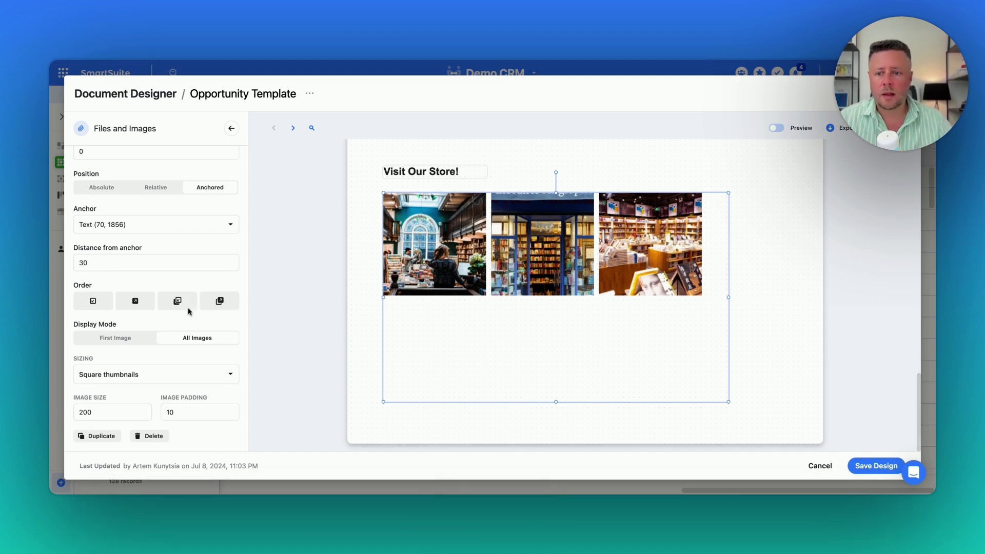
left_click(116, 338)
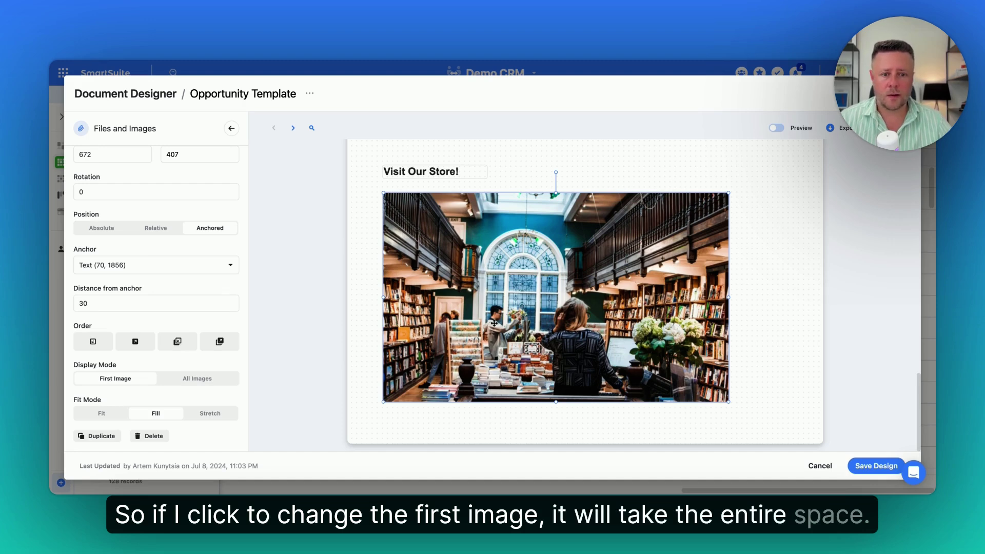
left_click(208, 383)
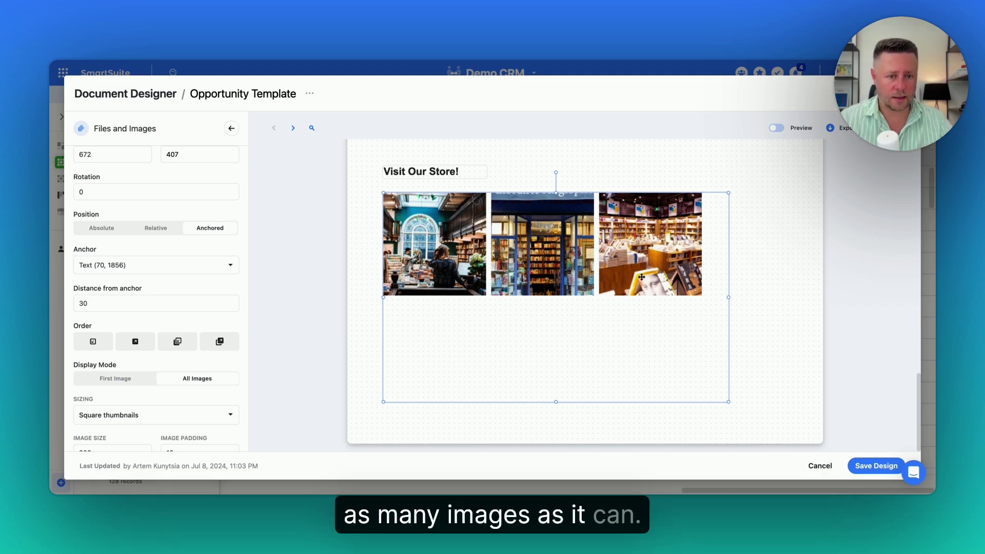
scroll(198, 337, "down", 2)
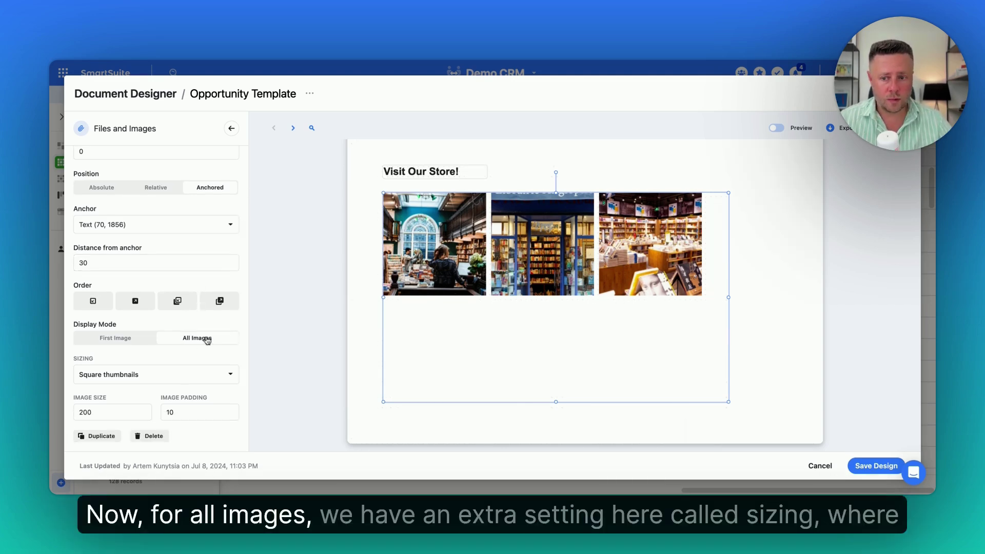
left_click(118, 377)
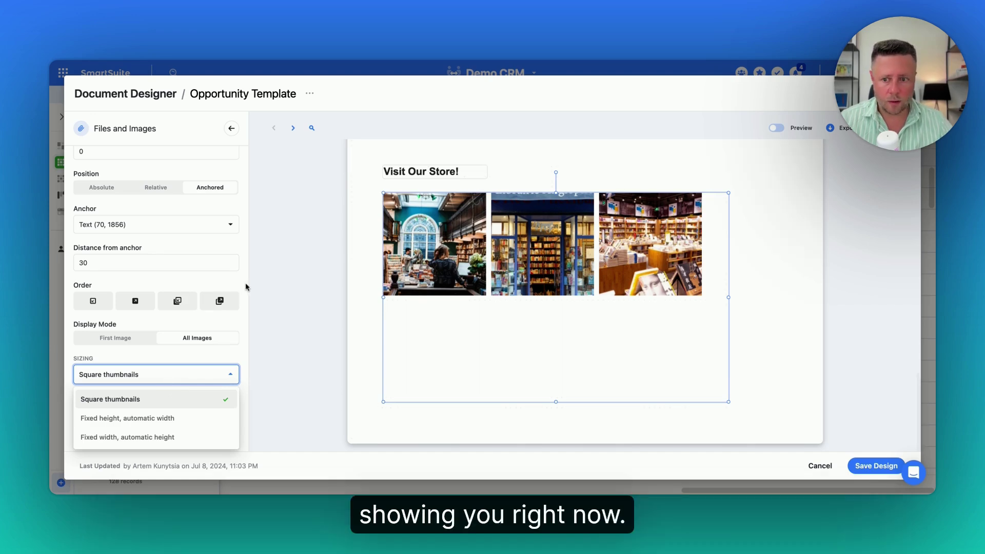
left_click(112, 420)
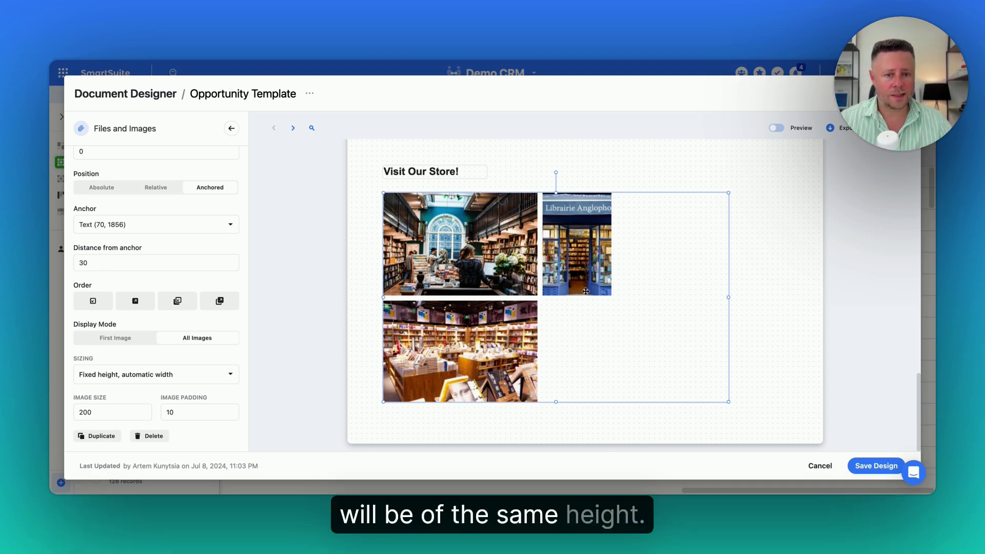
left_click(105, 374)
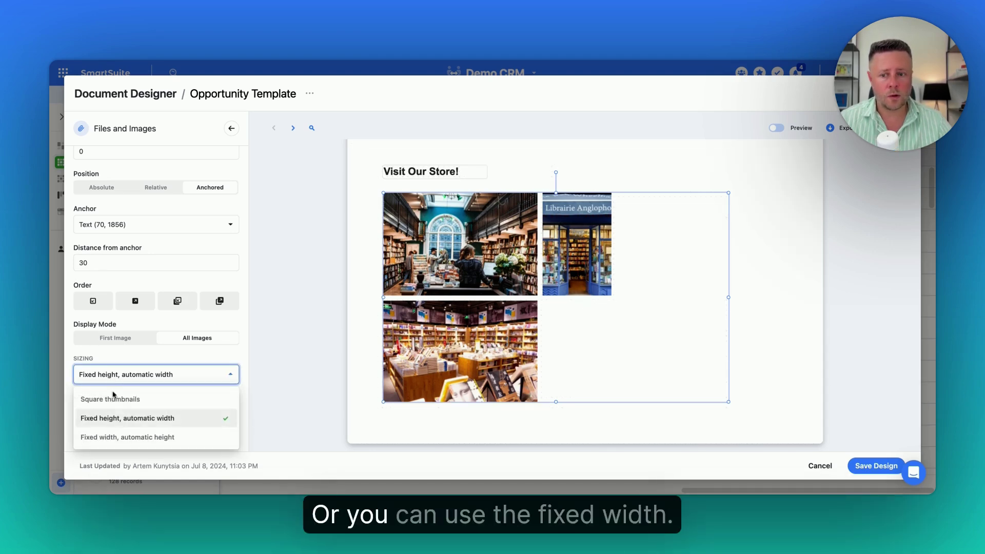
left_click(98, 437)
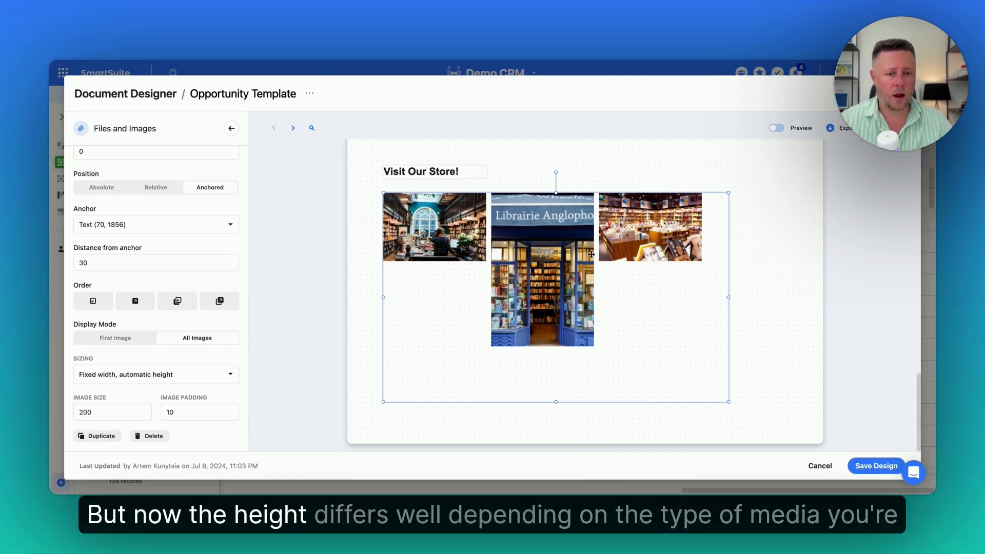
left_click(150, 373)
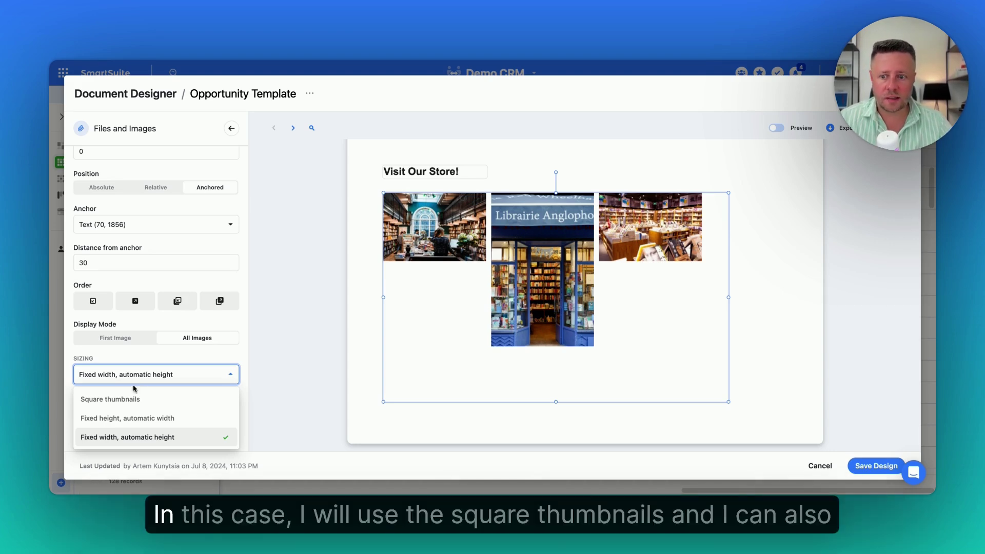
left_click(119, 400)
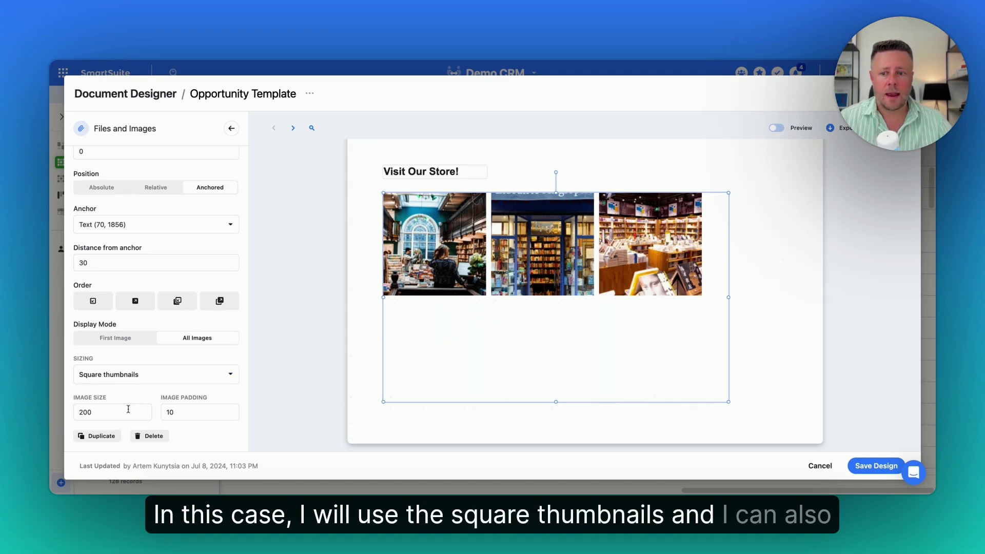
left_click(101, 412)
key("BackSpace")
key("BackSpace")
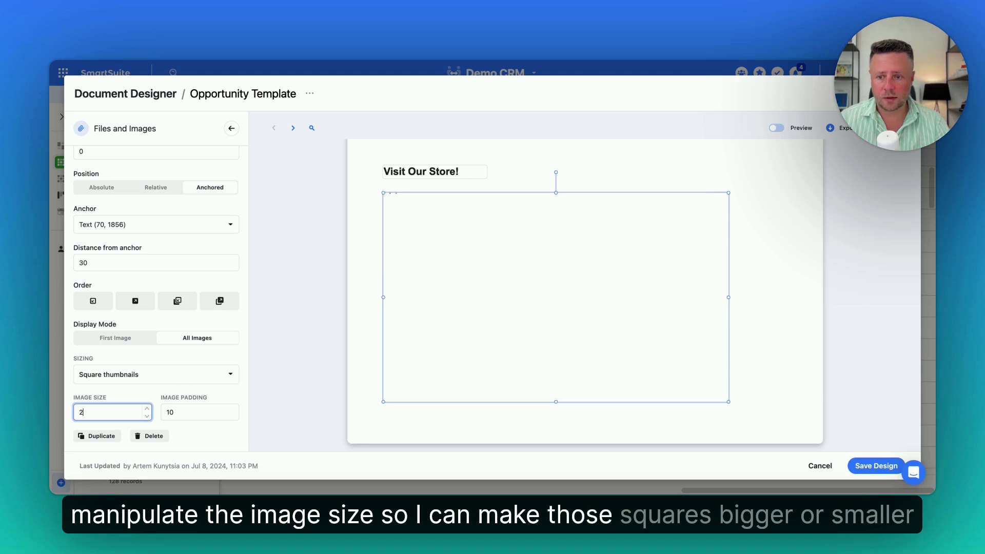
type("50")
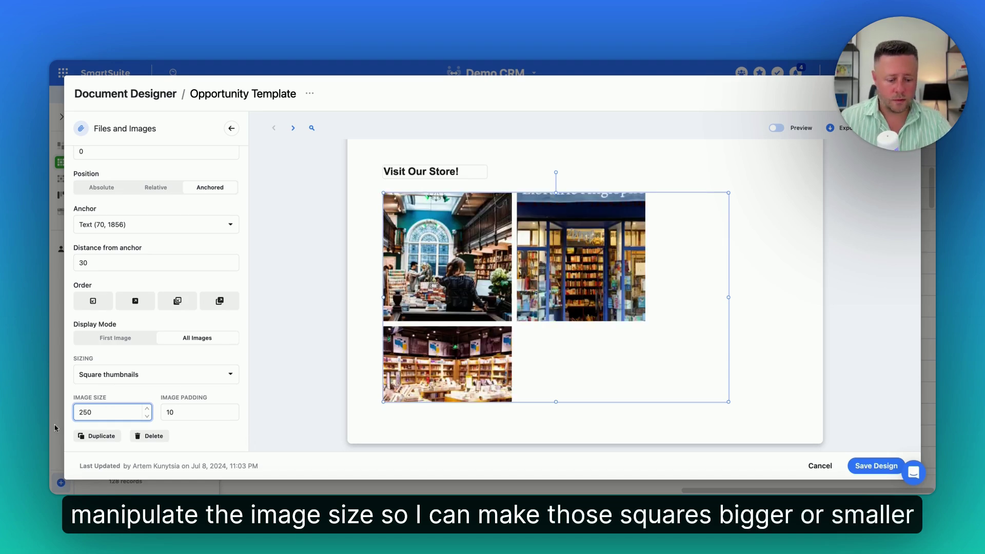
key("BackSpace")
key("BackSpace")
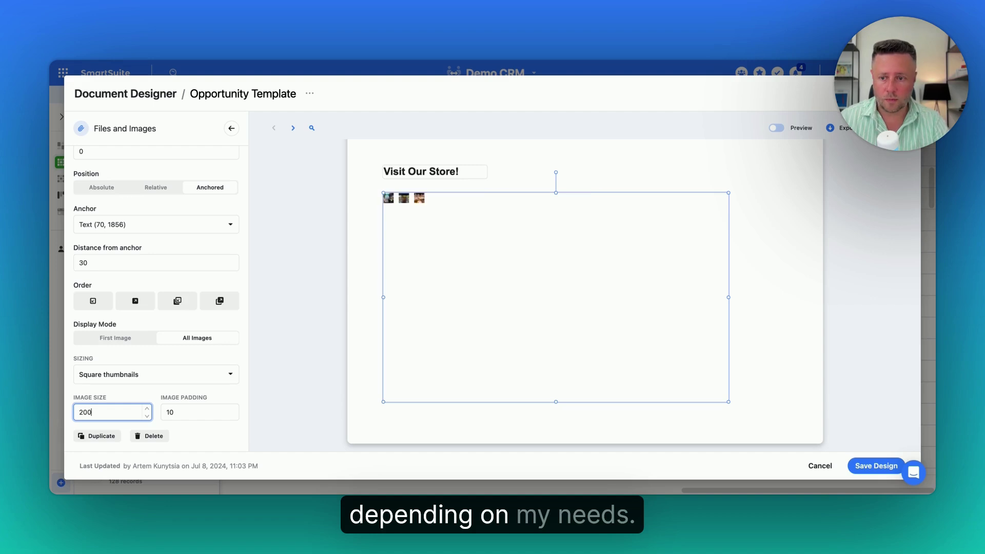
left_click(211, 442)
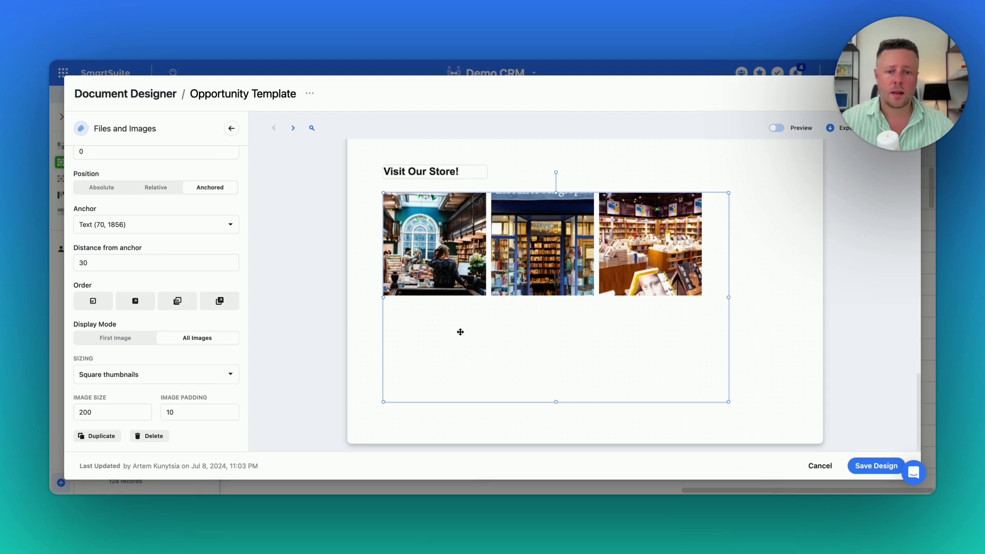
left_click(364, 198)
Scroll the template from the QUOTE heading down to the 'Visit Our Store!' section.
scroll(365, 198, "up", 4)
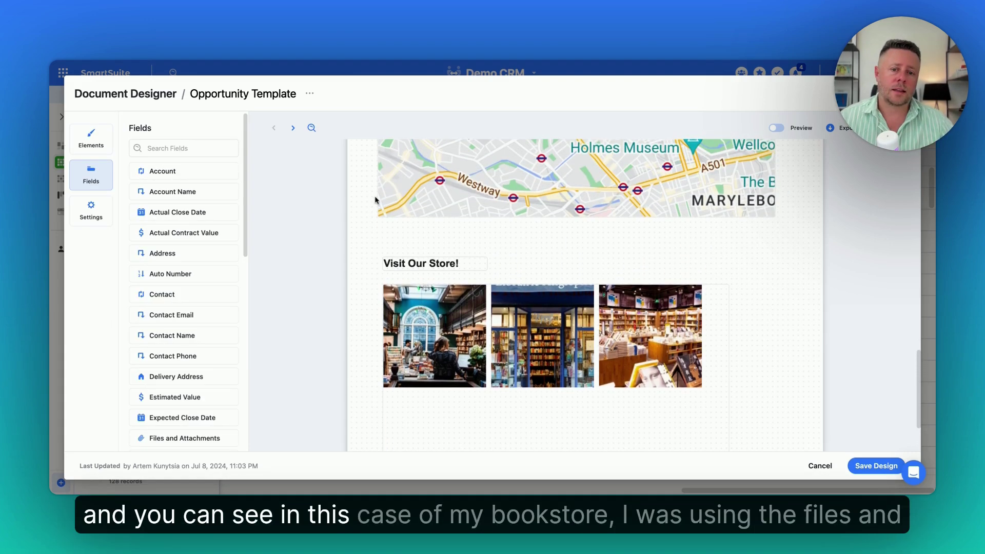
scroll(483, 234, "up", 1)
scroll(482, 234, "up", 2)
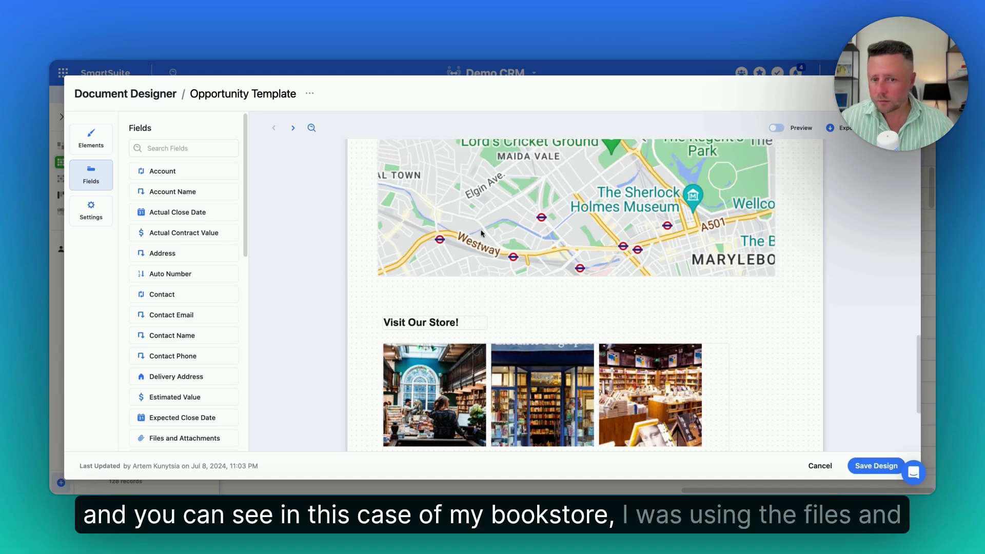
scroll(482, 234, "down", 3)
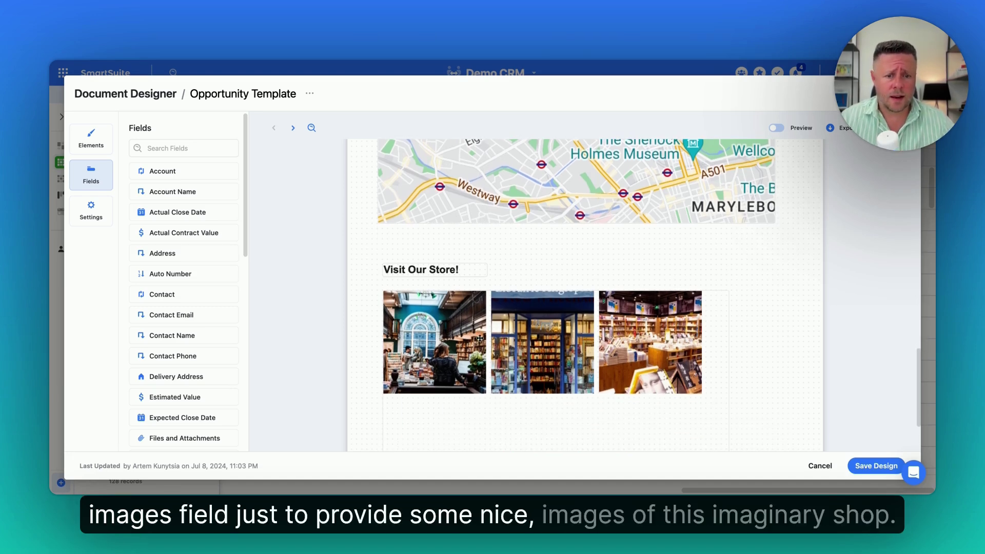
scroll(734, 327, "up", 1)
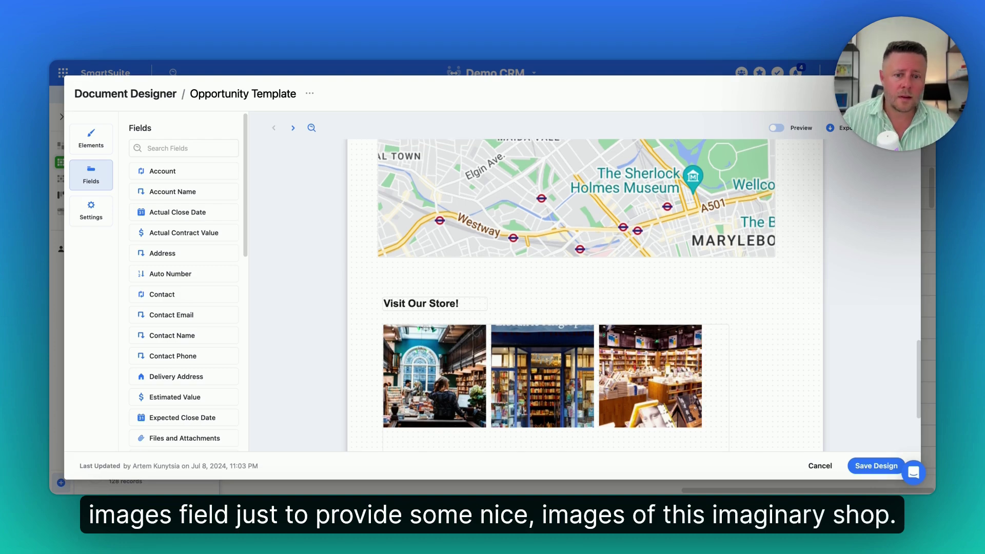
scroll(735, 324, "up", 10)
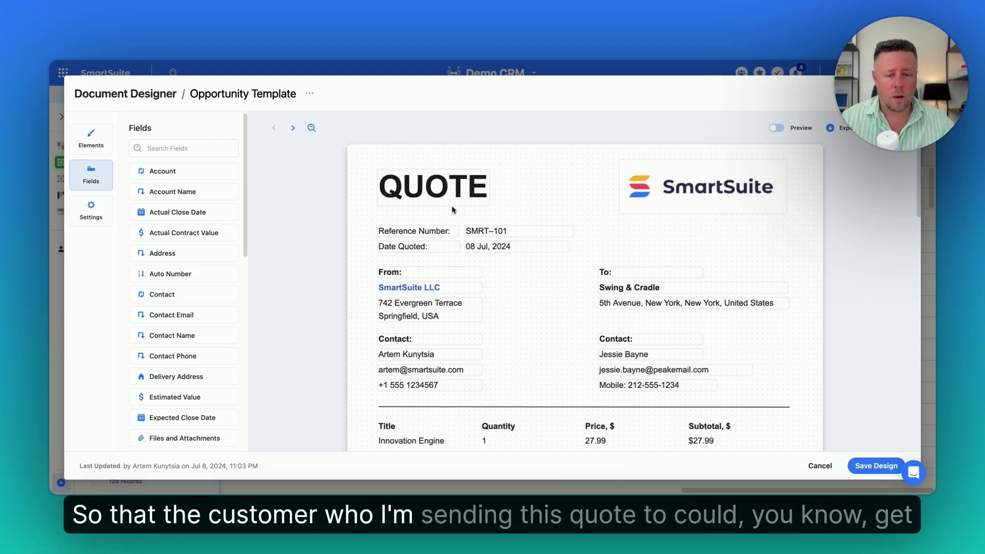
scroll(478, 197, "down", 10)
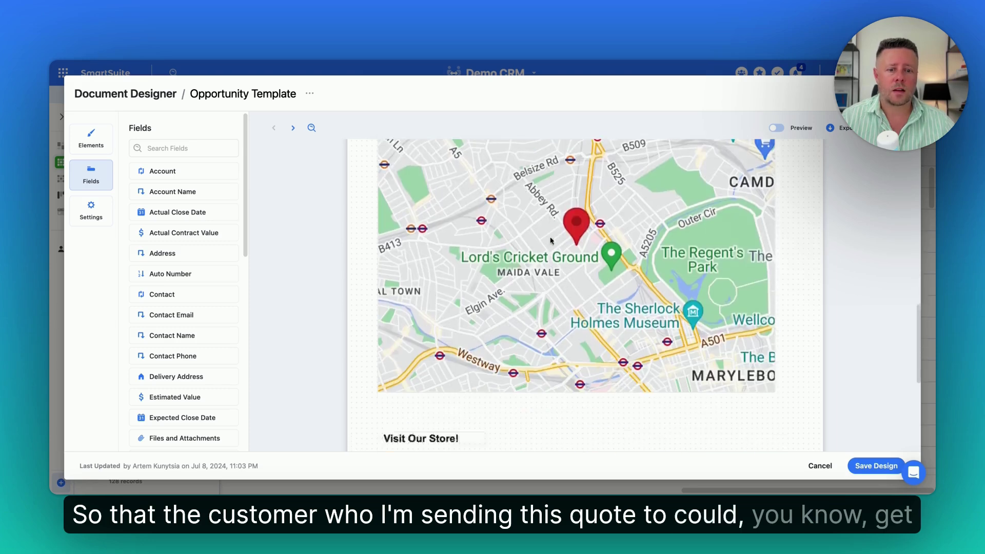